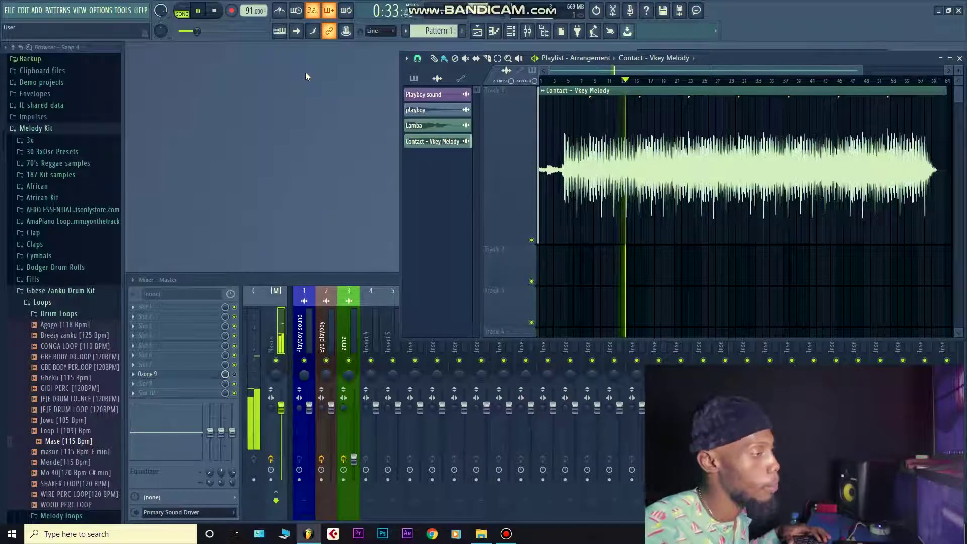
Enable the Ozone 9 effect on the master track and play the song to hear it with the mastering chain
{"action": "key", "text": "space"}
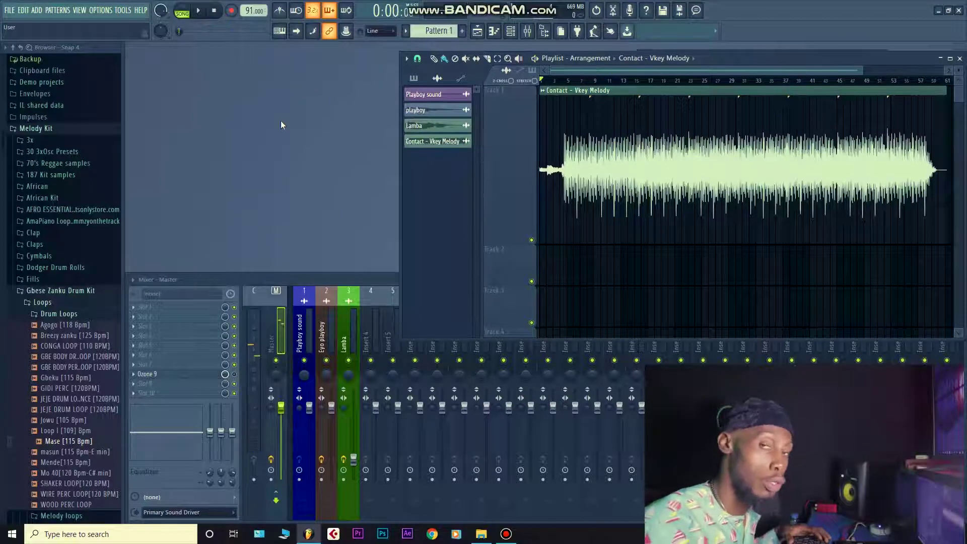
{"action": "left_click", "coordinate": [234, 375]}
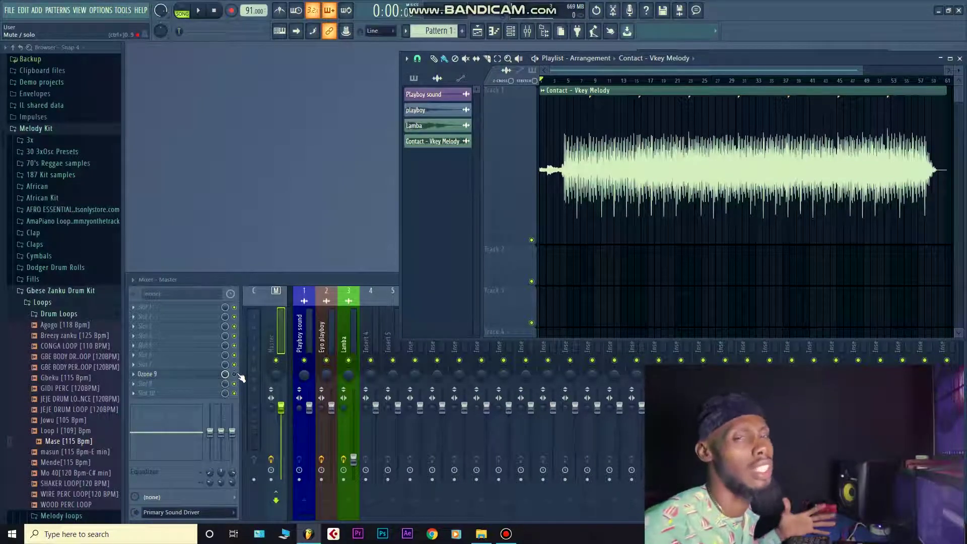
{"action": "left_click", "coordinate": [234, 374]}
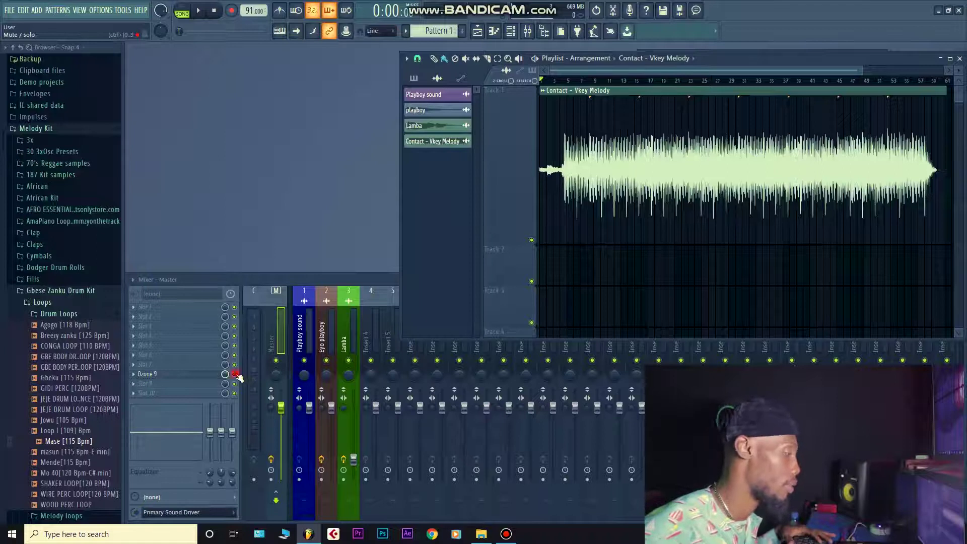
{"action": "key", "text": "space"}
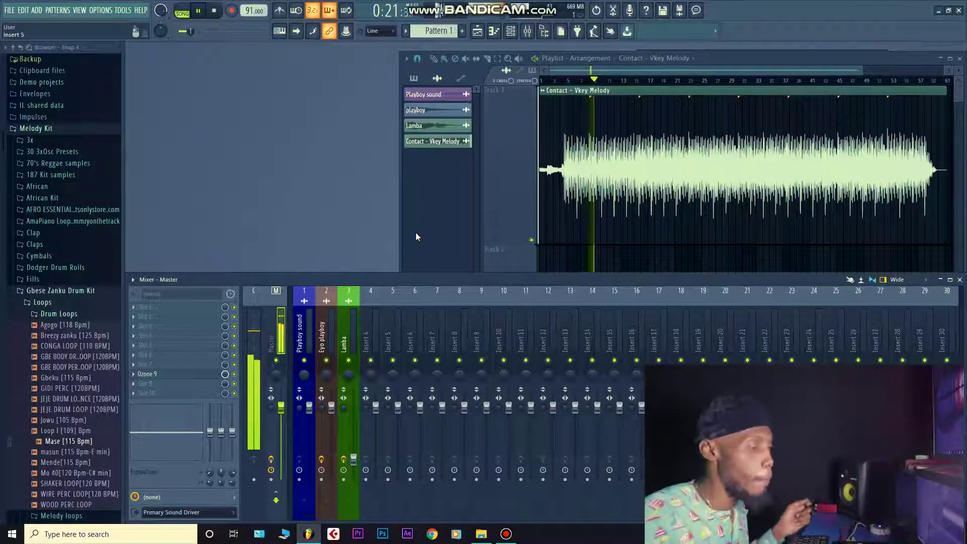
{"action": "key", "text": "space"}
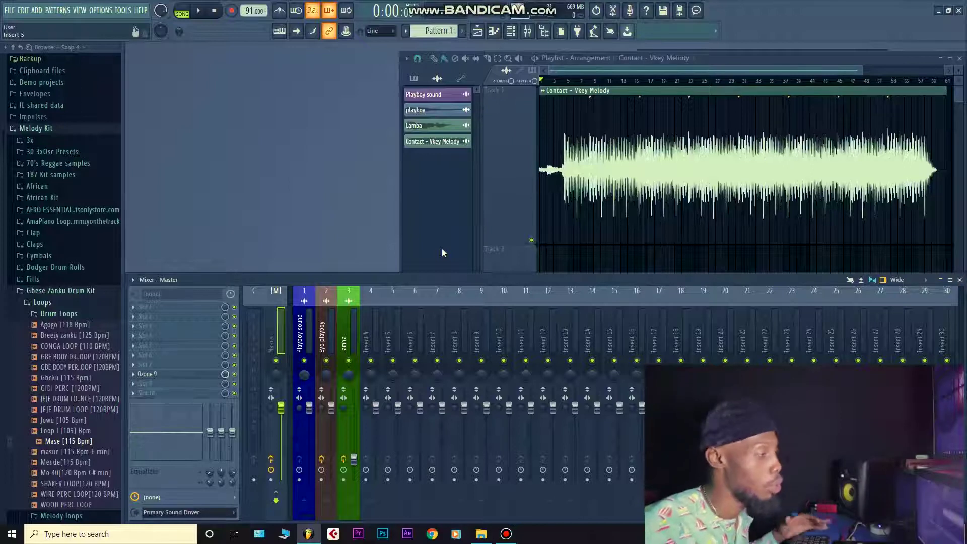
Open the Ozone 9 effect on the master track and move its window to show all of its modules
{"action": "left_click", "coordinate": [606, 72]}
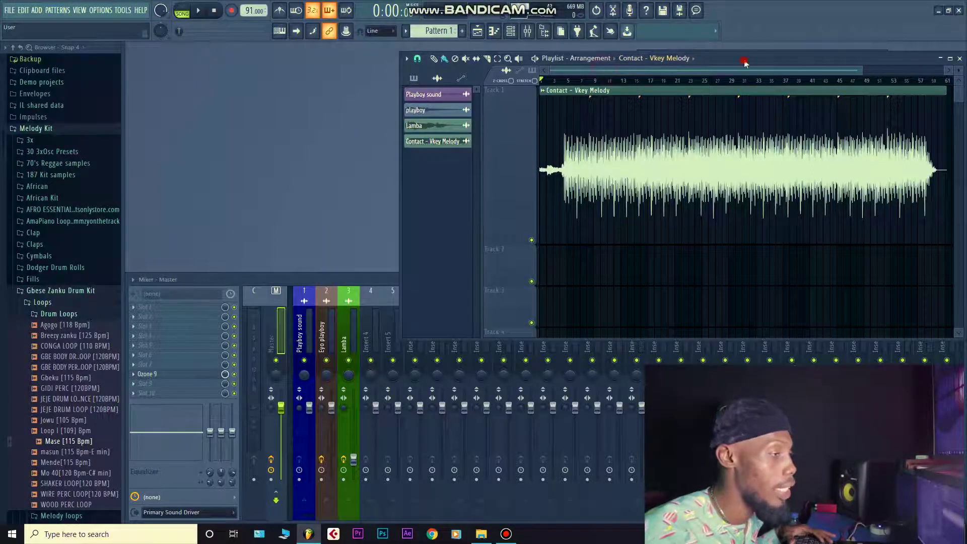
{"action": "left_click_drag", "start_coordinate": [741, 63], "coordinate": [741, 62]}
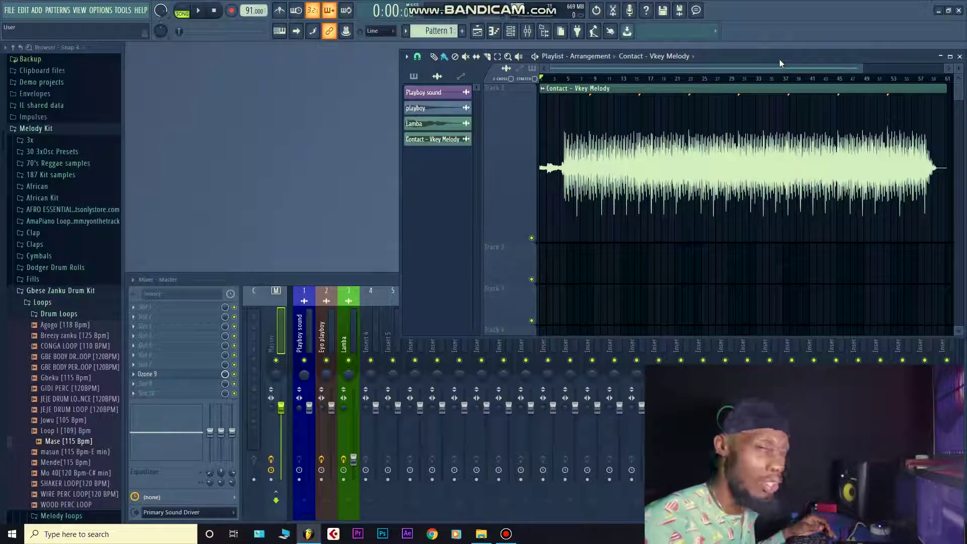
{"action": "left_click", "coordinate": [196, 375]}
{"action": "left_click_drag", "start_coordinate": [675, 187], "coordinate": [642, 174]}
{"action": "left_click", "coordinate": [387, 227]}
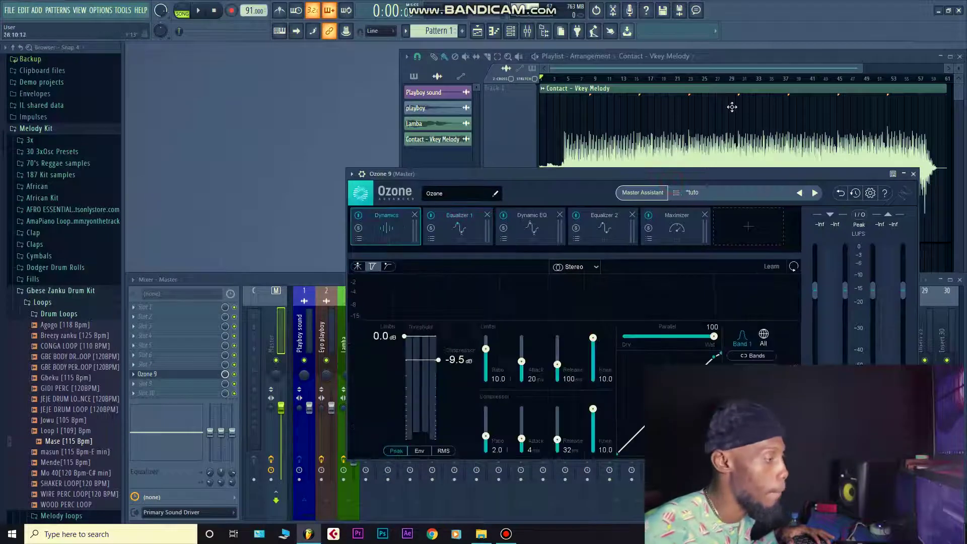
{"action": "left_click_drag", "start_coordinate": [703, 175], "coordinate": [676, 143]}
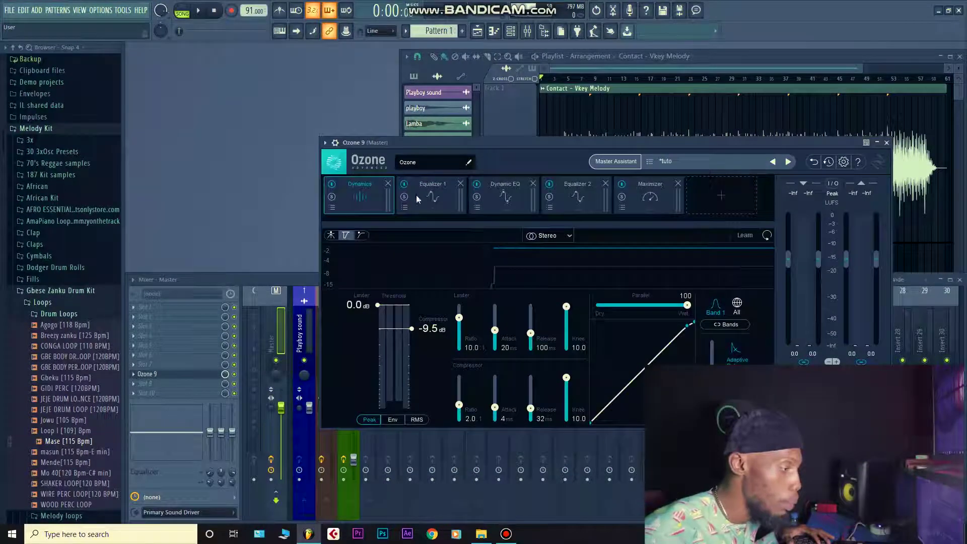
Bypass the Equalizer 1, Dynamic EQ, Equalizer 2 and Maximizer modules in Ozone 9, leaving only Dynamics active
{"action": "left_click", "coordinate": [403, 184]}
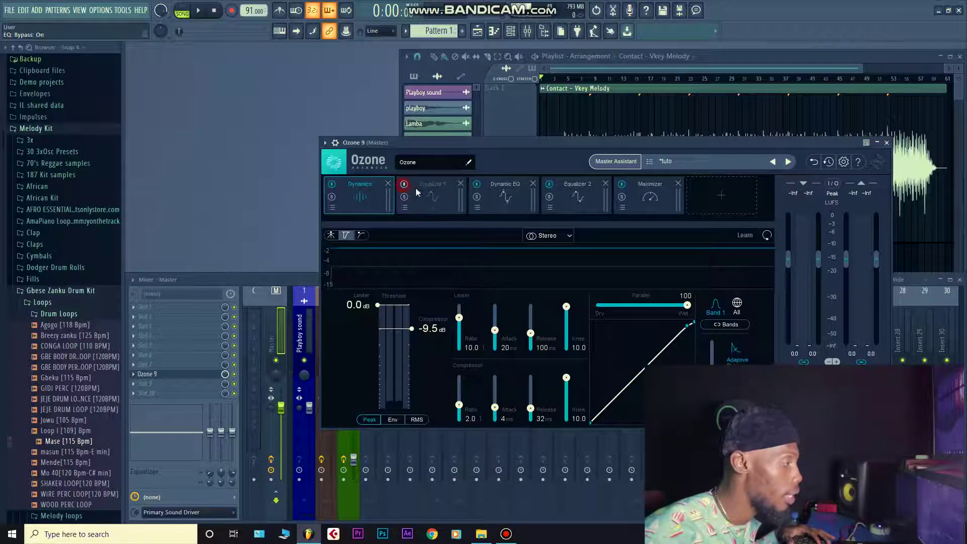
{"action": "left_click", "coordinate": [475, 184]}
{"action": "left_click", "coordinate": [549, 183]}
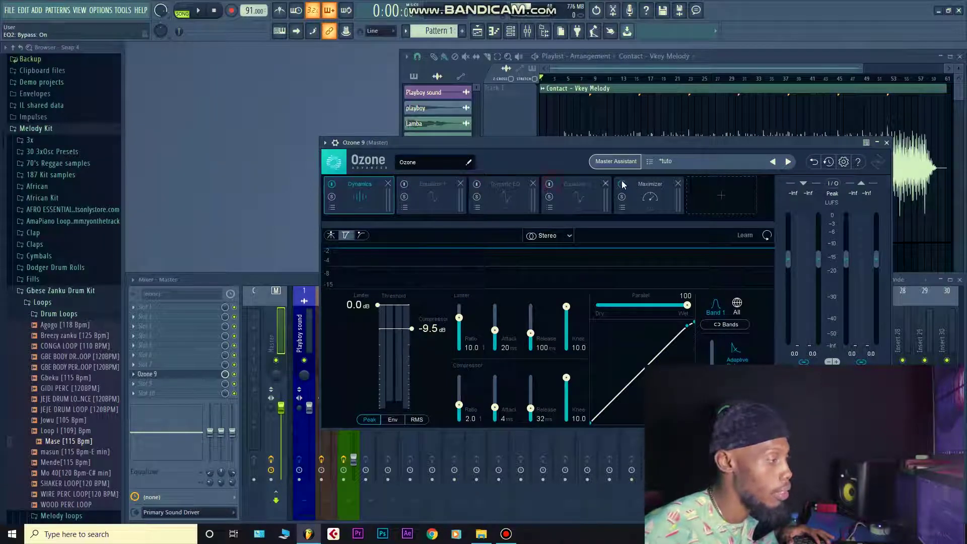
{"action": "left_click", "coordinate": [623, 185]}
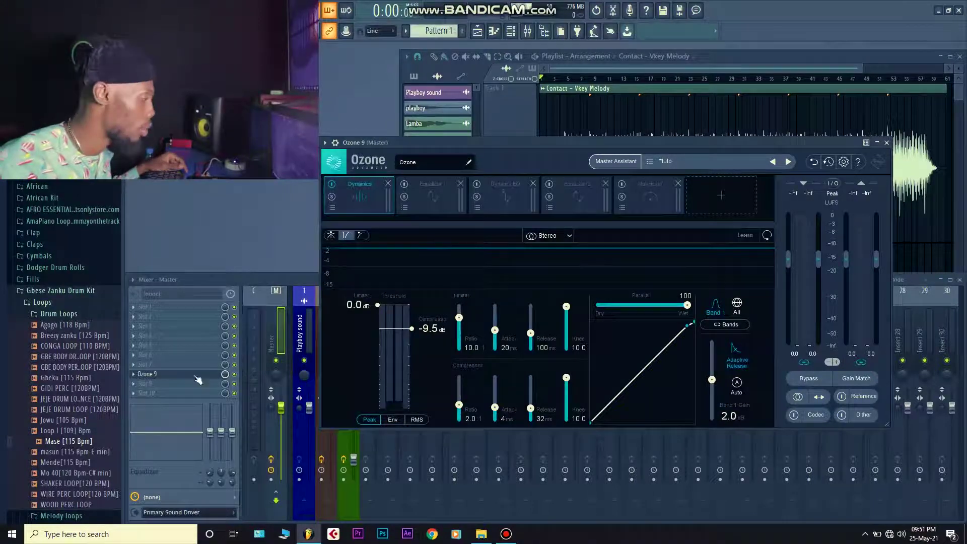
Load Tonal Balance Control 2 into the master track's slot 9, directly after Ozone 9, and reposition its window
{"action": "left_click", "coordinate": [162, 386]}
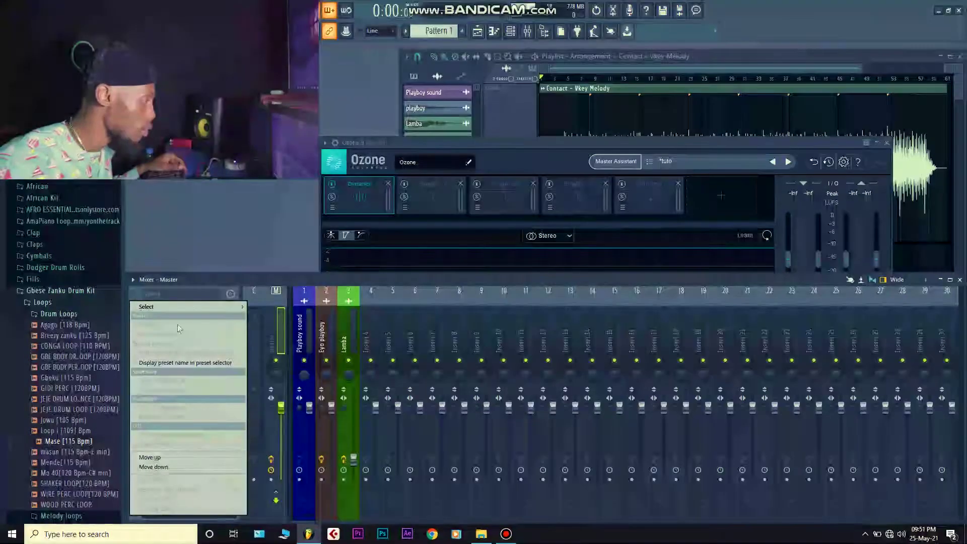
{"action": "left_click", "coordinate": [349, 119]}
{"action": "left_click_drag", "start_coordinate": [350, 119], "coordinate": [431, 101]}
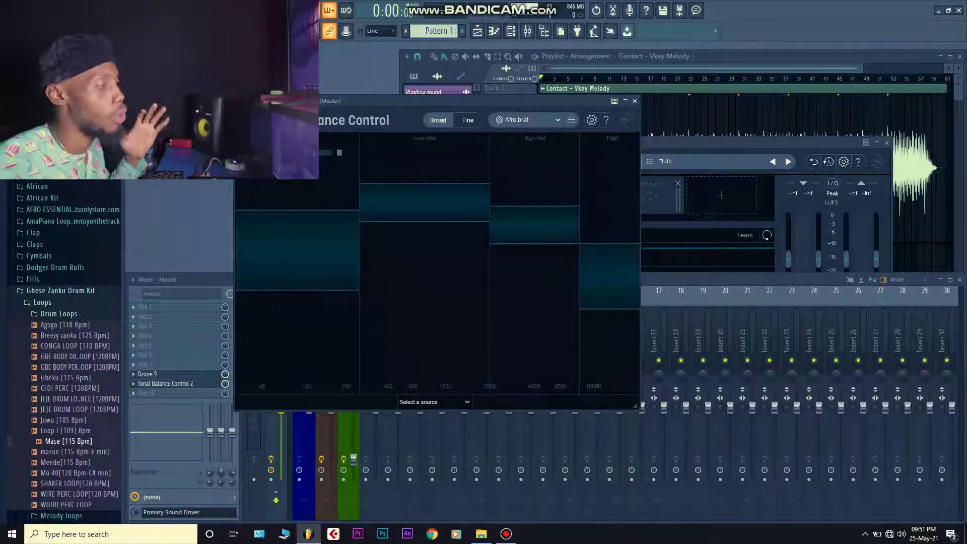
{"action": "left_click_drag", "start_coordinate": [362, 100], "coordinate": [478, 87]}
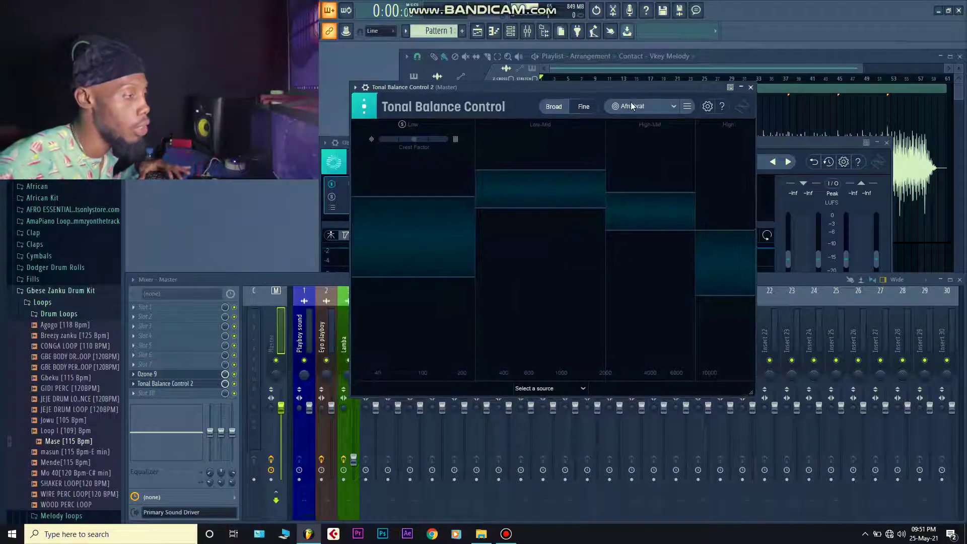
{"action": "left_click_drag", "start_coordinate": [626, 90], "coordinate": [584, 84]}
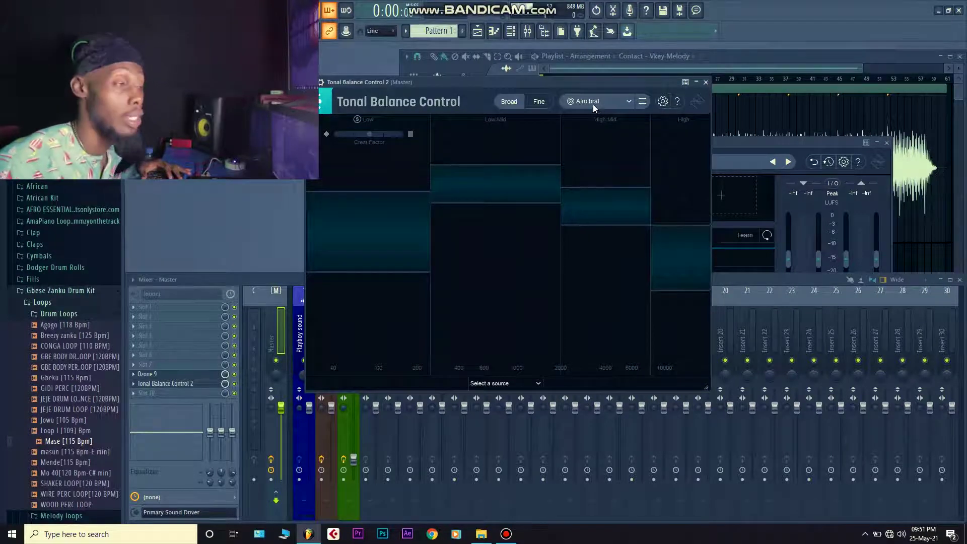
Examine the target curves available in Tonal Balance Control, keeping Afro brat selected
{"action": "left_click", "coordinate": [628, 103]}
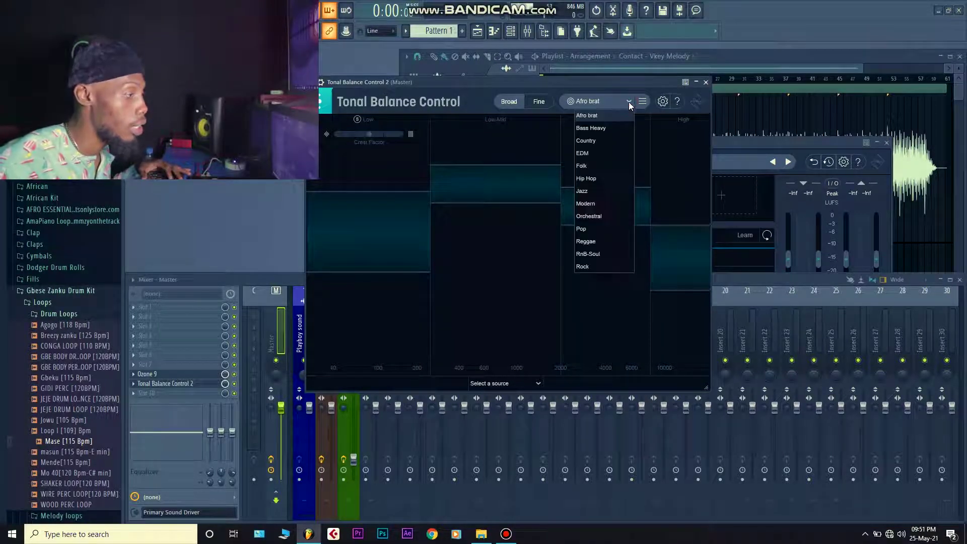
{"action": "left_click_drag", "start_coordinate": [557, 84], "coordinate": [588, 81]}
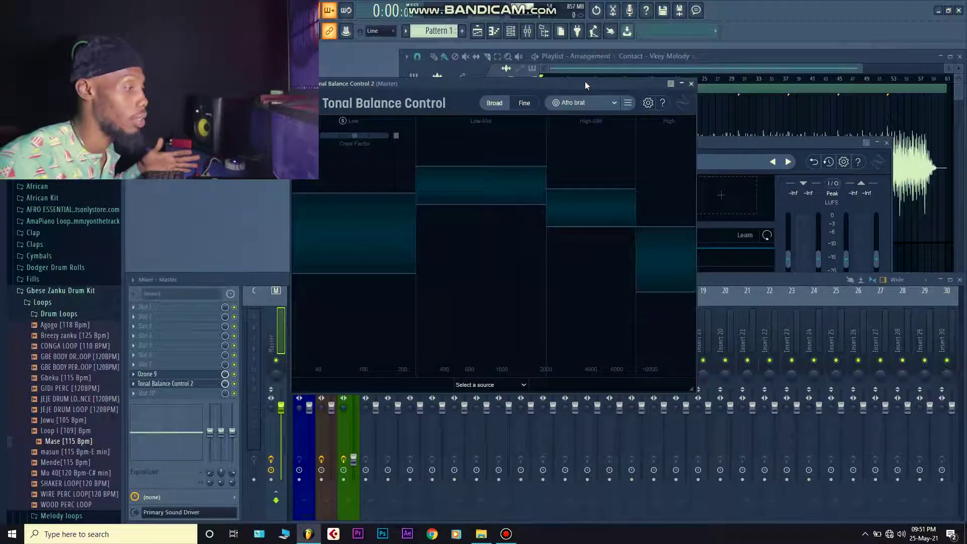
{"action": "left_click_drag", "start_coordinate": [584, 83], "coordinate": [556, 79]}
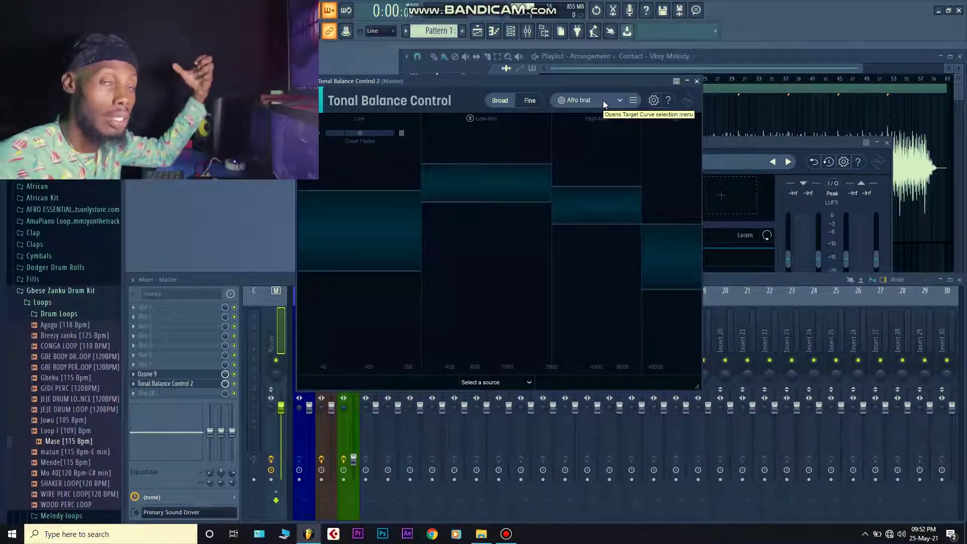
{"action": "left_click_drag", "start_coordinate": [528, 81], "coordinate": [519, 82]}
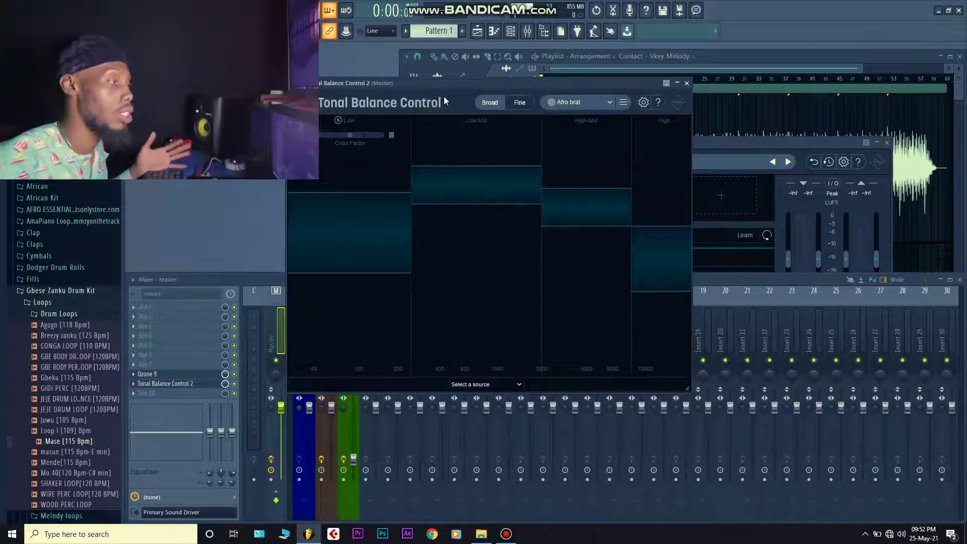
Try the Hip Hop target curve in Tonal Balance Control and switch back to Afro brat
{"action": "left_click", "coordinate": [609, 102]}
{"action": "left_click", "coordinate": [605, 102]}
{"action": "left_click", "coordinate": [604, 101]}
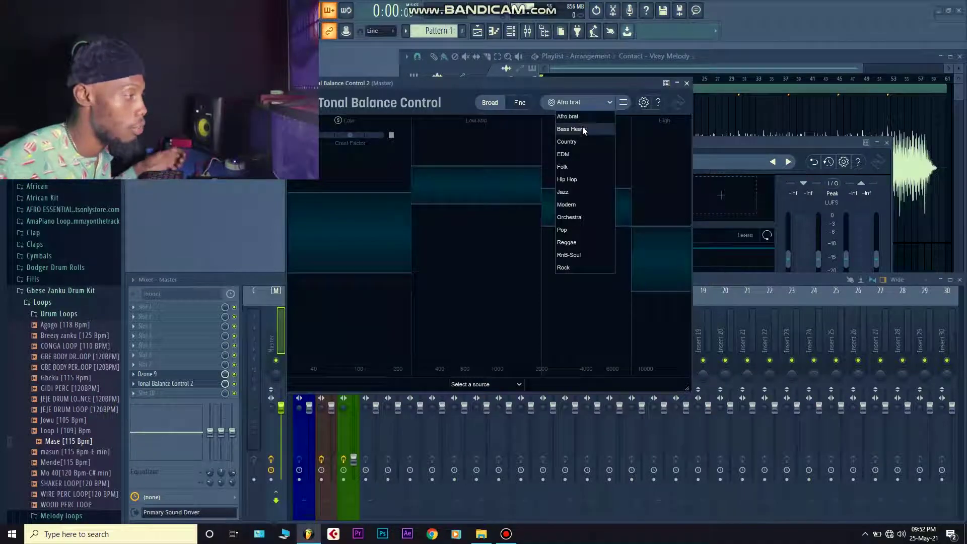
{"action": "left_click", "coordinate": [580, 181]}
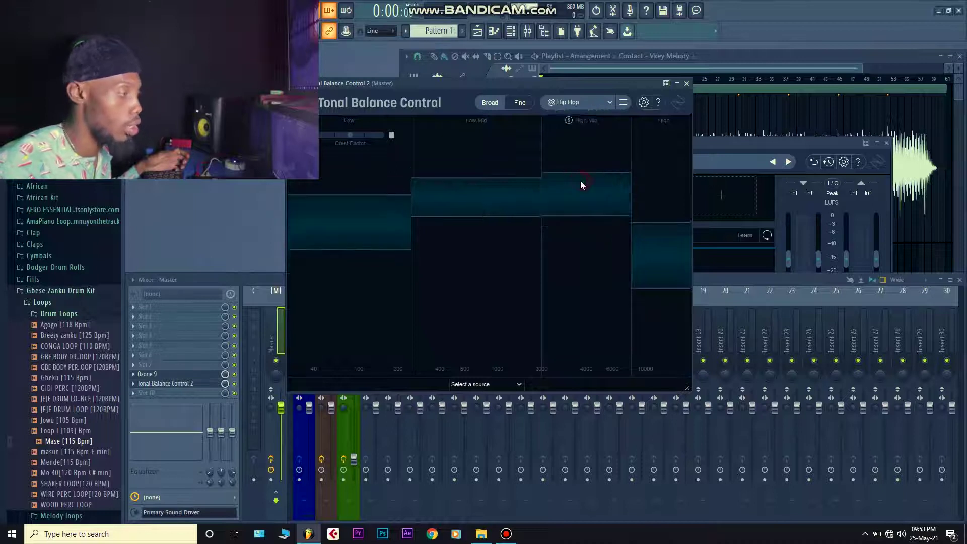
{"action": "left_click", "coordinate": [583, 103]}
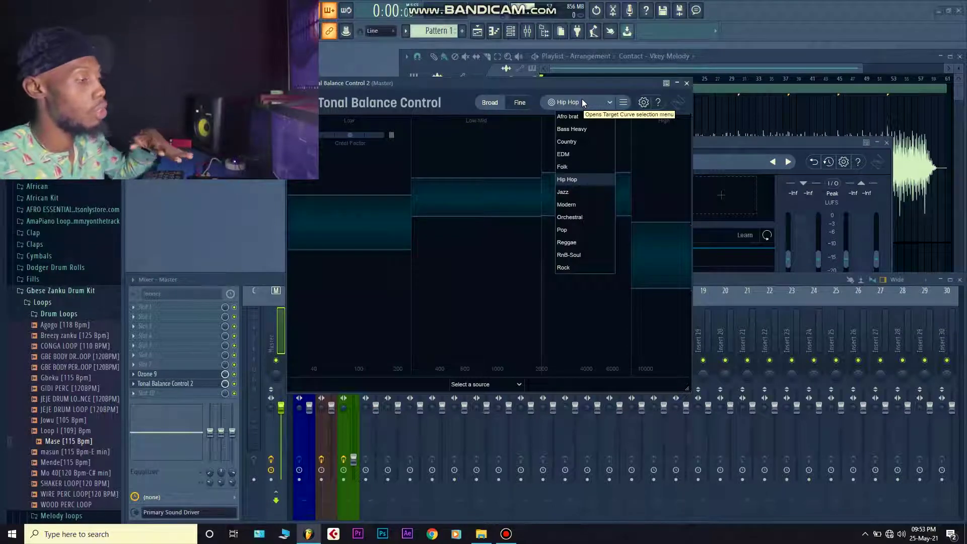
{"action": "left_click", "coordinate": [568, 117]}
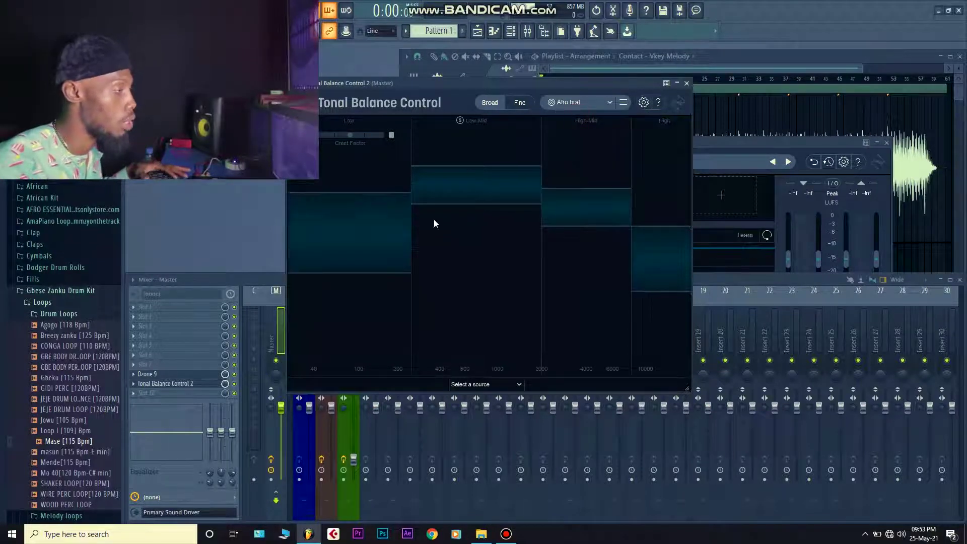
Play the song and compare its tonal balance against the Afro brat target curve
{"action": "left_click_drag", "start_coordinate": [512, 87], "coordinate": [518, 84]}
{"action": "key", "text": "space"}
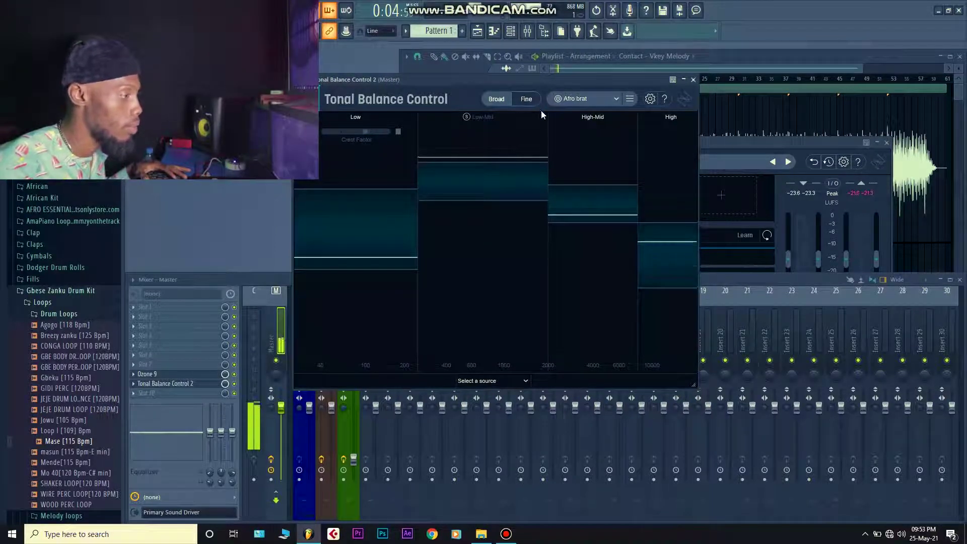
{"action": "key", "text": "space"}
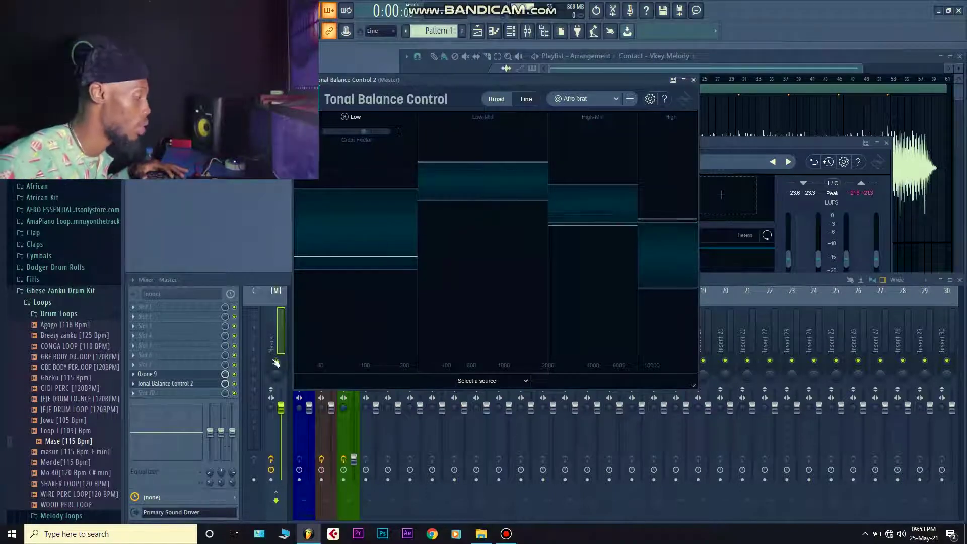
Close Tonal Balance Control 2 and remove it from the master track's slot 9
{"action": "key", "text": "F9"}
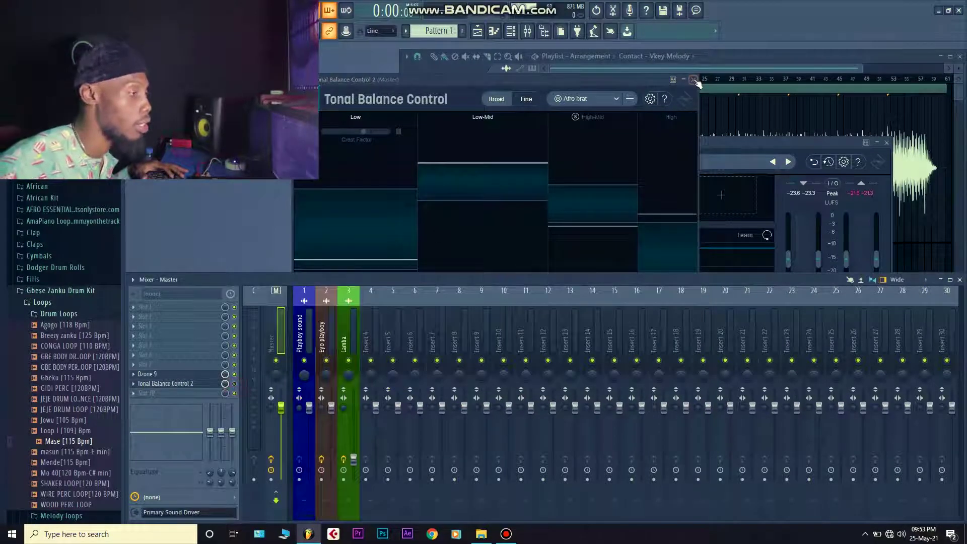
{"action": "left_click", "coordinate": [147, 374]}
{"action": "left_click", "coordinate": [149, 384]}
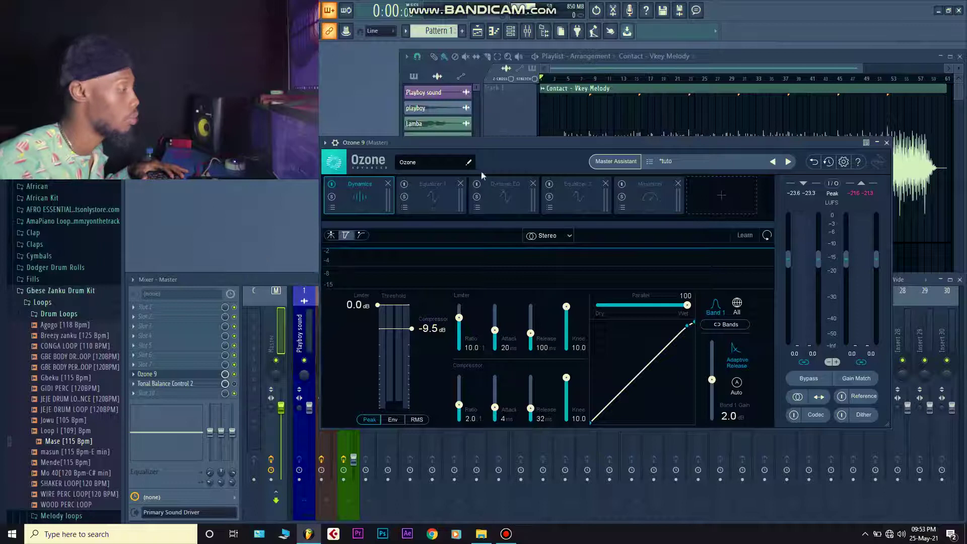
{"action": "left_click", "coordinate": [134, 384]}
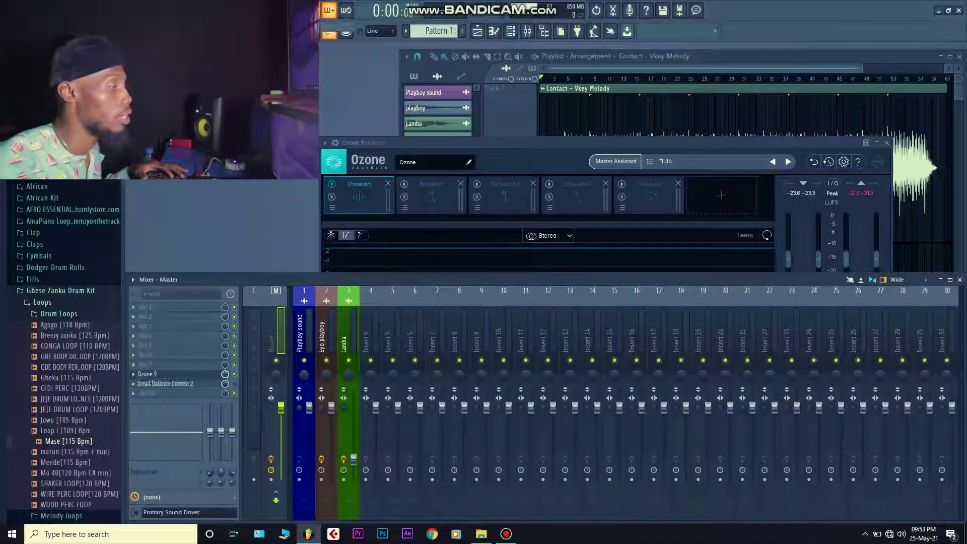
{"action": "key", "text": "Escape"}
Arrange the Ozone 9 window below the playlist waveform and switch the Dynamics display to the frequency crossover view
{"action": "left_click", "coordinate": [625, 145]}
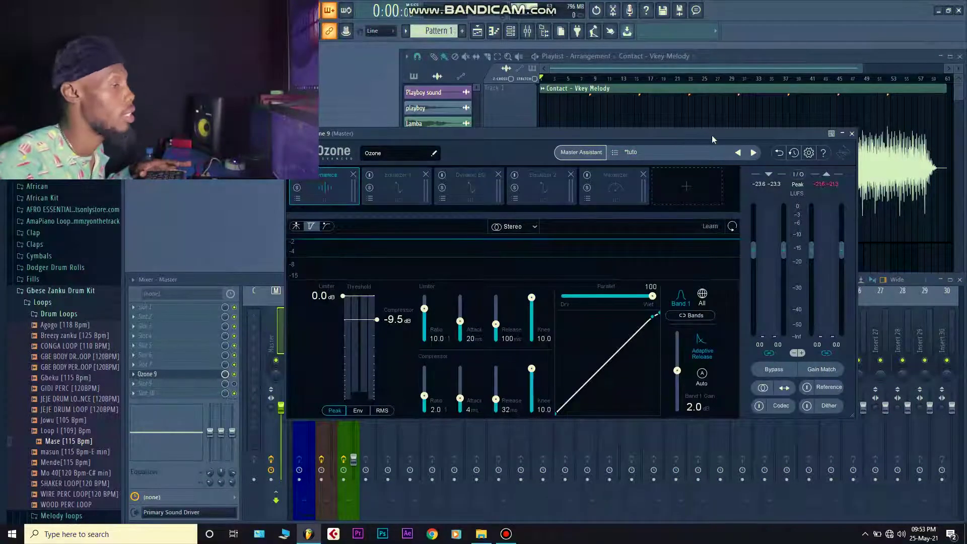
{"action": "left_click_drag", "start_coordinate": [669, 138], "coordinate": [654, 201]}
{"action": "left_click_drag", "start_coordinate": [644, 242], "coordinate": [638, 252]}
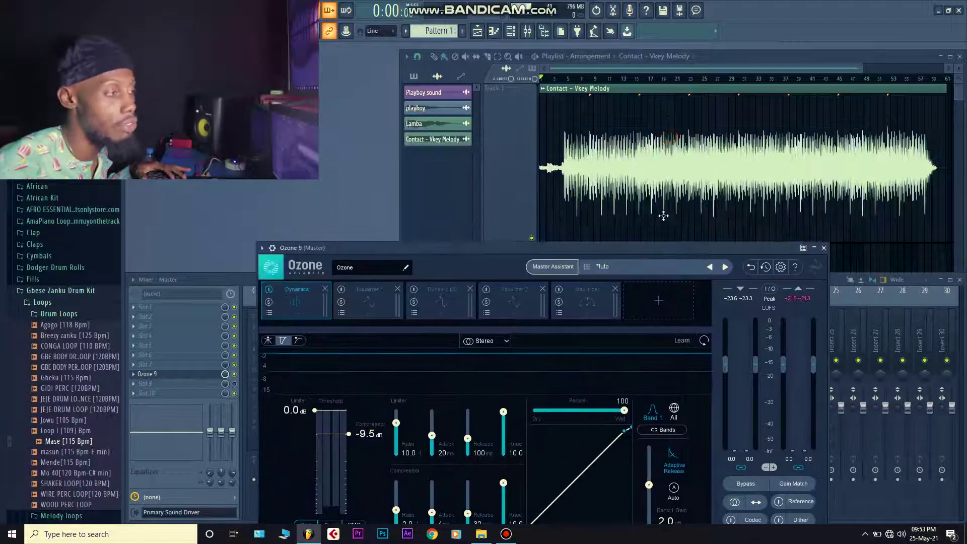
{"action": "left_click", "coordinate": [740, 77]}
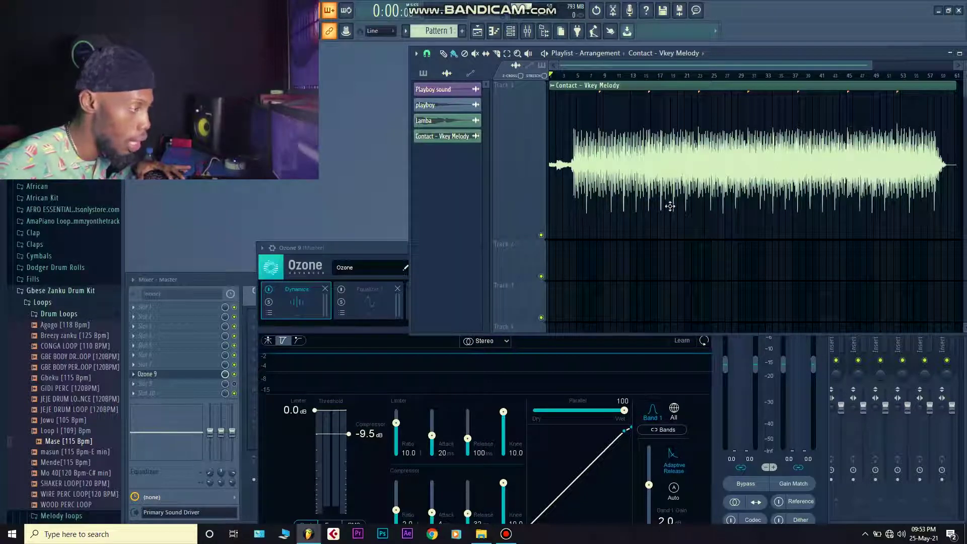
{"action": "left_click_drag", "start_coordinate": [364, 247], "coordinate": [359, 219]}
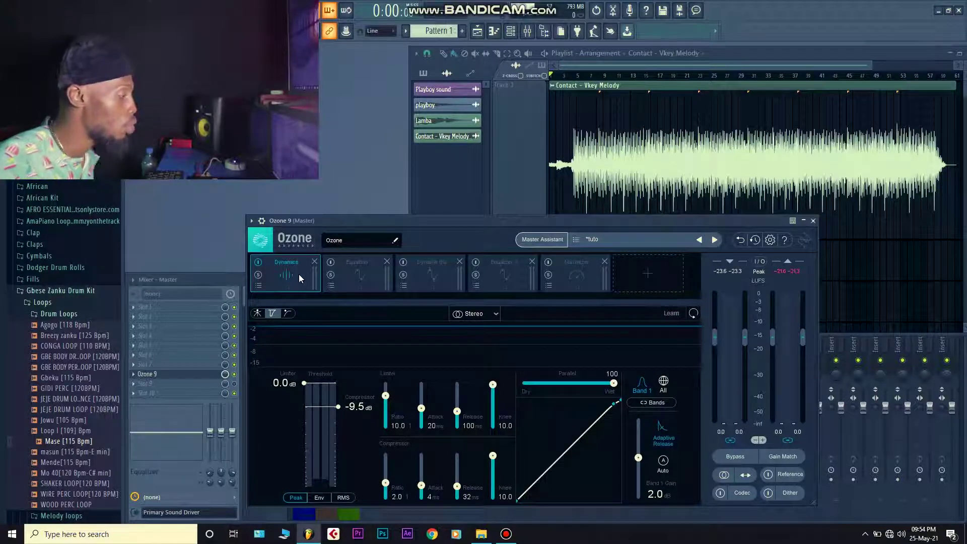
{"action": "left_click", "coordinate": [258, 313]}
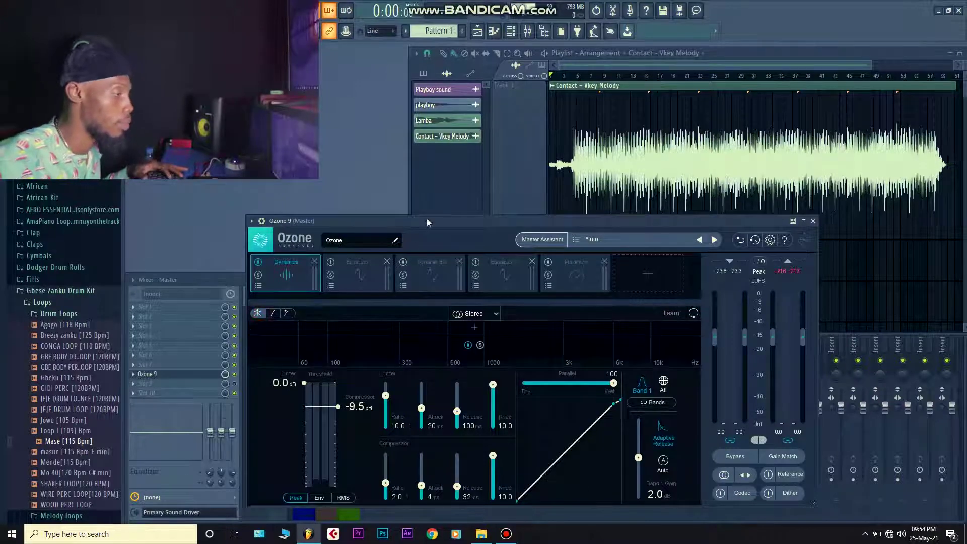
{"action": "left_click_drag", "start_coordinate": [427, 222], "coordinate": [422, 209]}
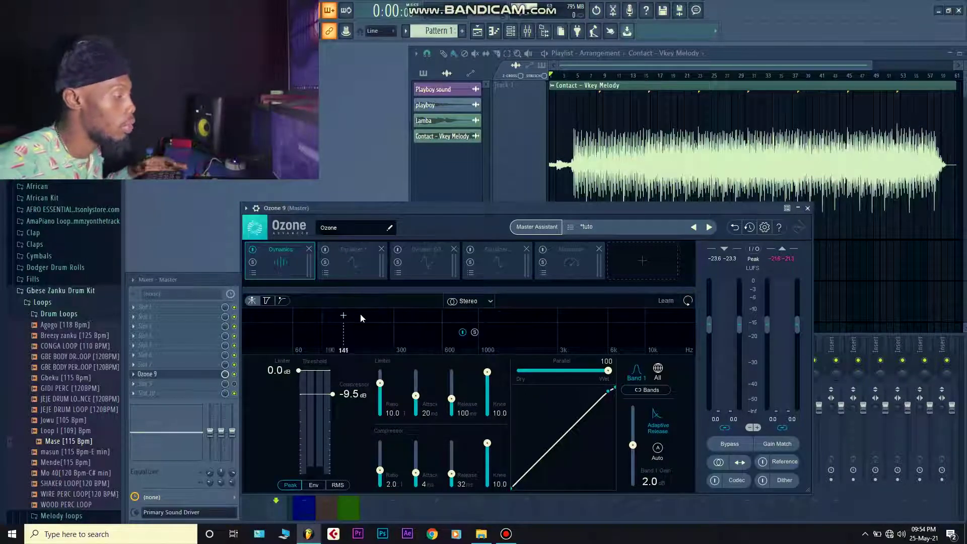
Play the song briefly from its start to check the threshold meters in the Dynamics module
{"action": "left_click_drag", "start_coordinate": [408, 210], "coordinate": [411, 210]}
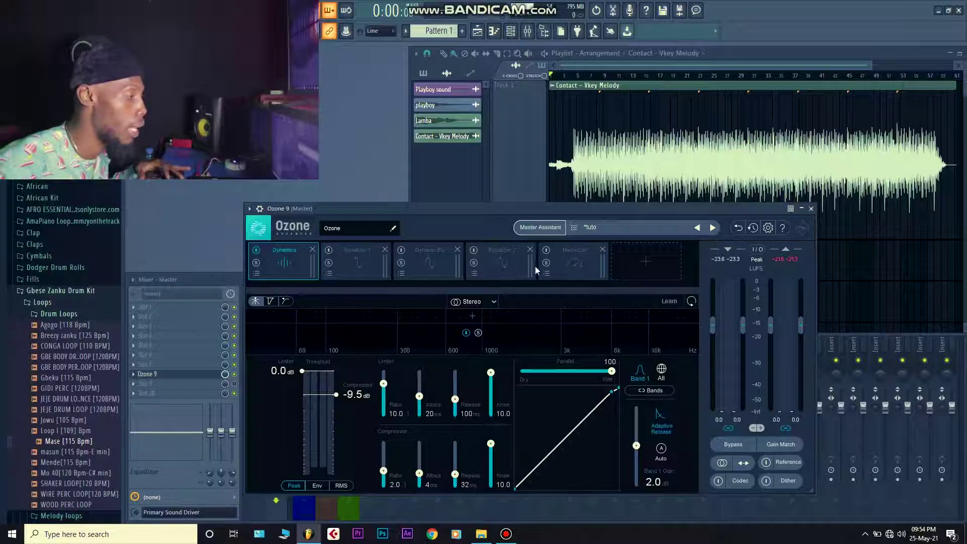
{"action": "left_click_drag", "start_coordinate": [509, 215], "coordinate": [503, 213]}
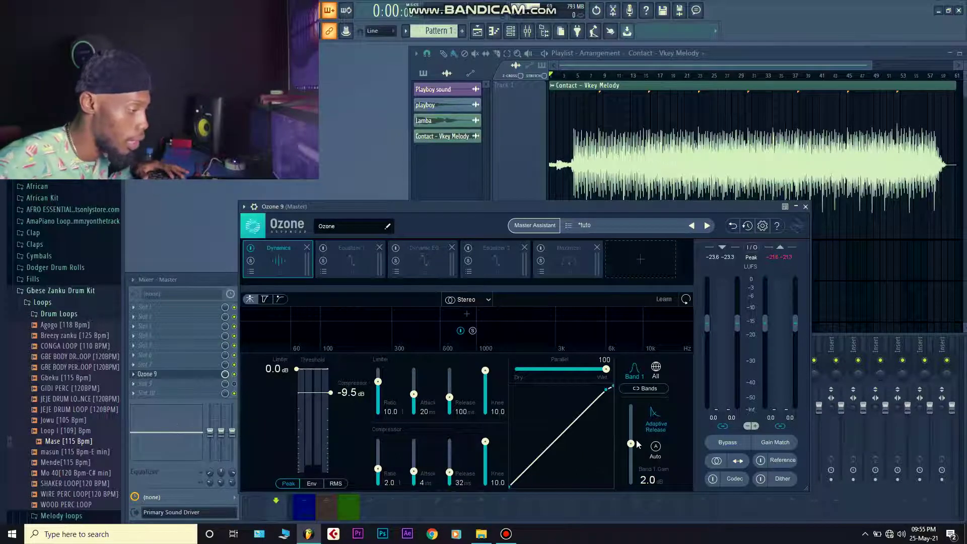
{"action": "key", "text": "space"}
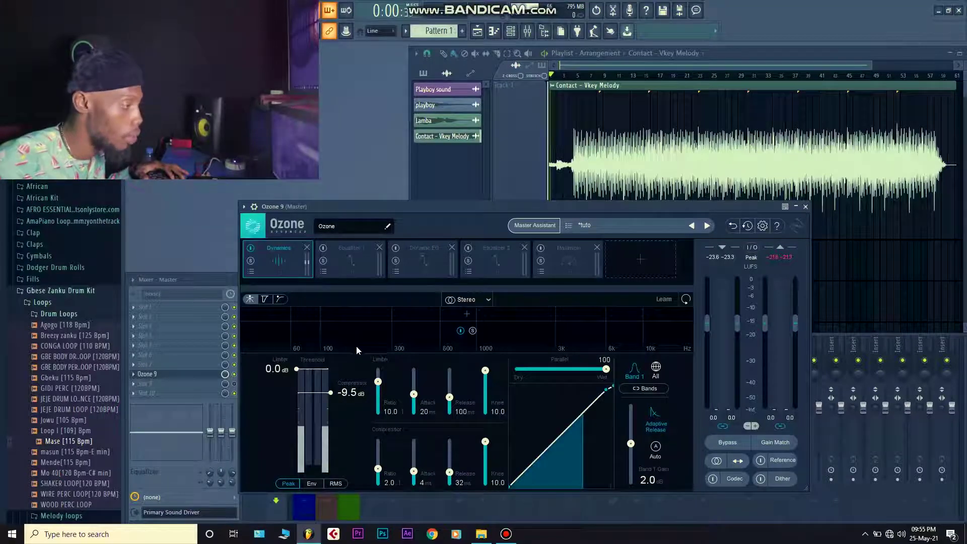
{"action": "key", "text": "space"}
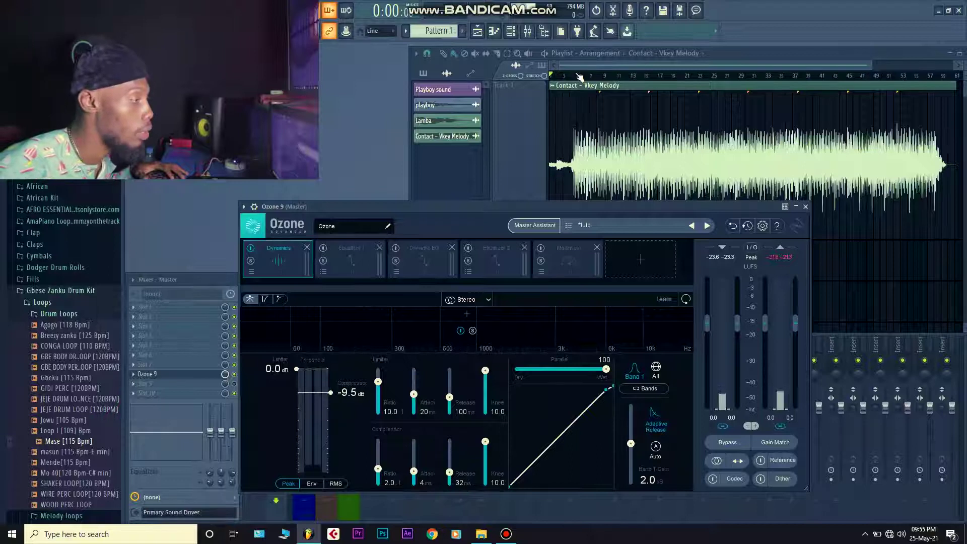
Move the song playback position past the intro to about bar 9 and bring Ozone 9 back in front during playback
{"action": "left_click", "coordinate": [569, 77]}
{"action": "left_click", "coordinate": [577, 77]}
{"action": "key", "text": "space"}
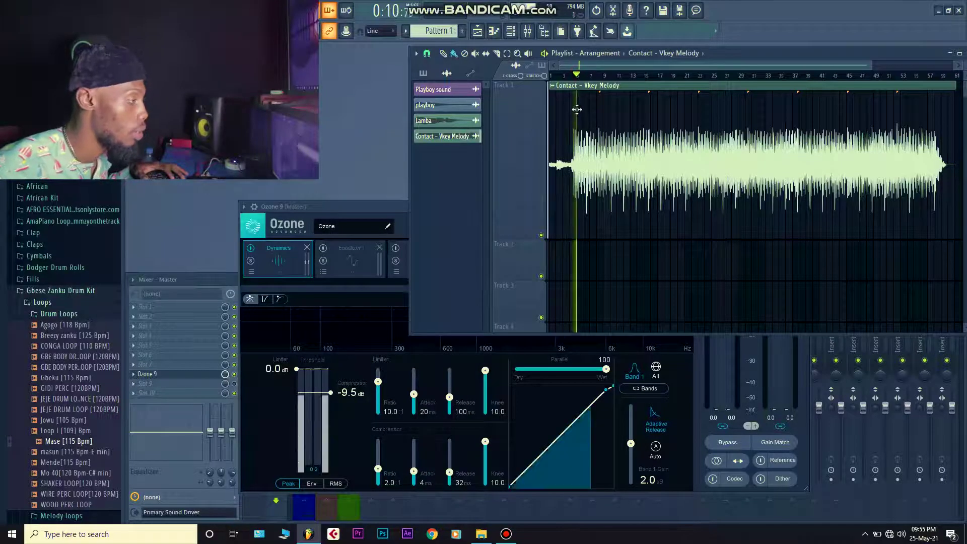
{"action": "left_click", "coordinate": [375, 208]}
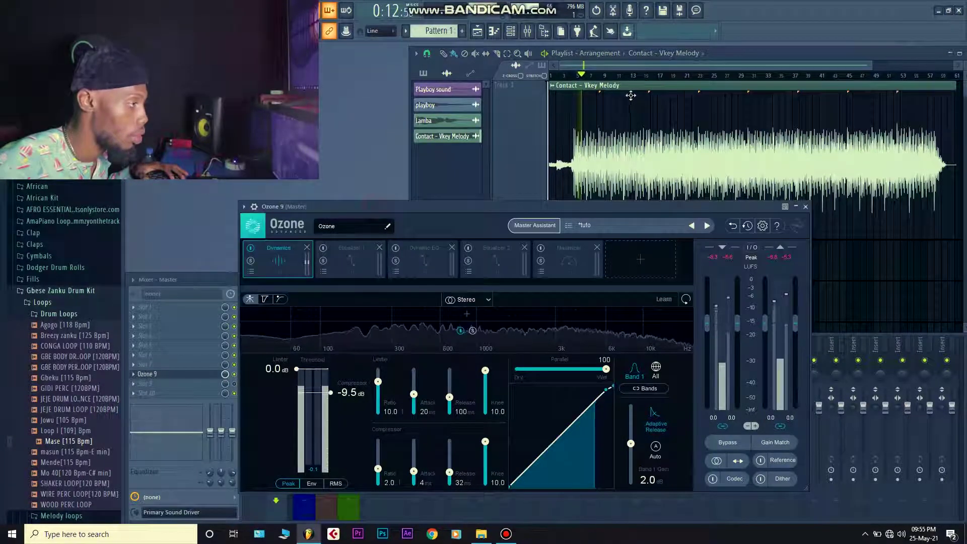
{"action": "left_click", "coordinate": [605, 76]}
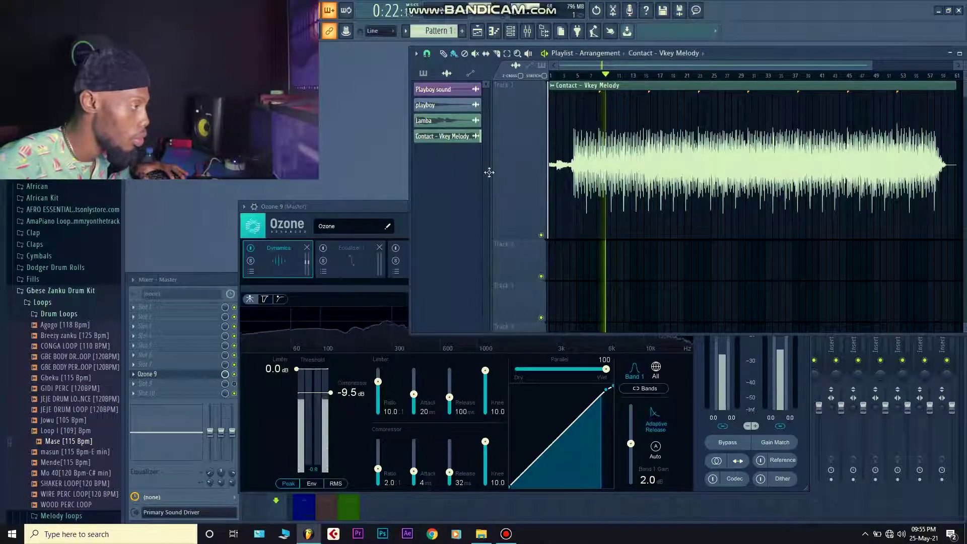
{"action": "left_click", "coordinate": [364, 207]}
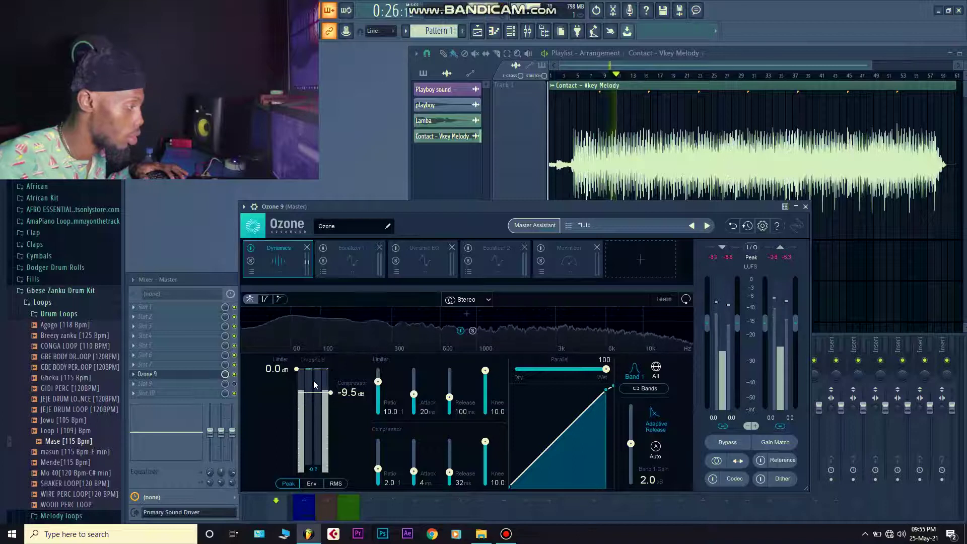
Switch the Dynamics display to the gain reduction trace and play the song to examine how the compressor reacts
{"action": "key", "text": "space"}
{"action": "key", "text": "space"}
{"action": "left_click", "coordinate": [265, 298]}
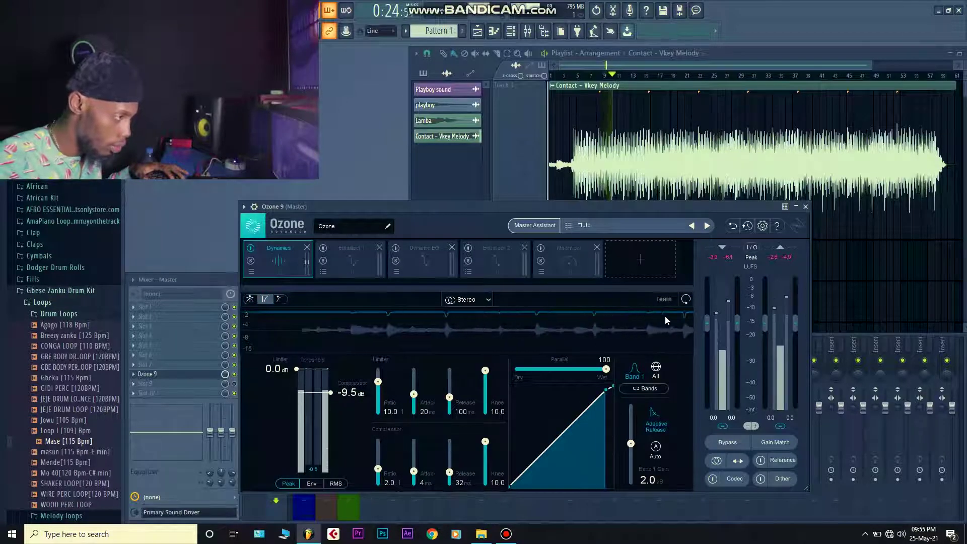
{"action": "key", "text": "space"}
{"action": "key", "text": "space"}
{"action": "key", "text": "space"}
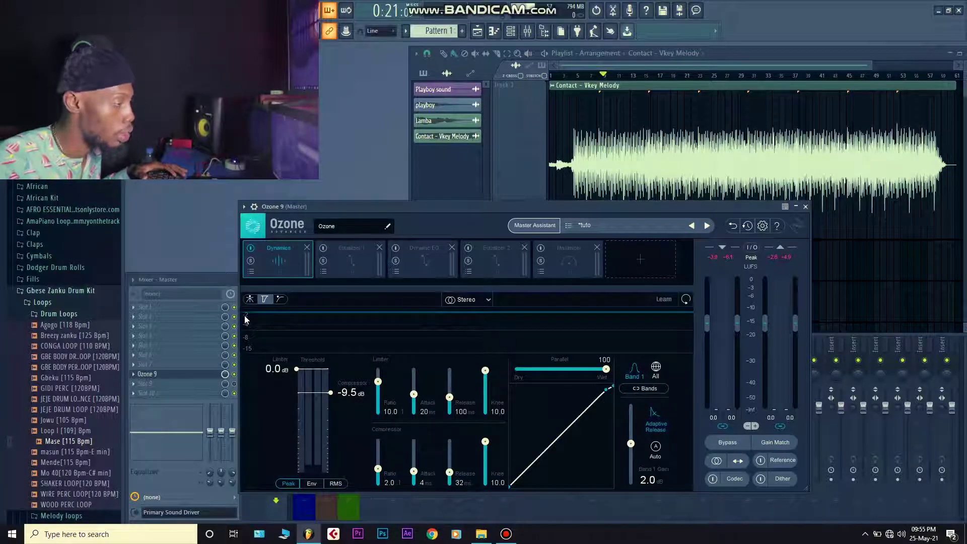
{"action": "key", "text": "space"}
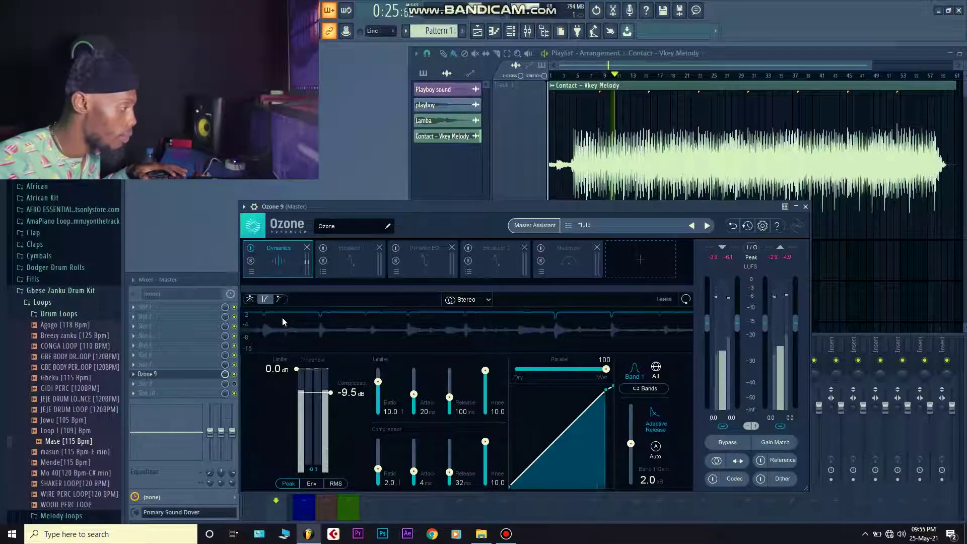
{"action": "key", "text": "space"}
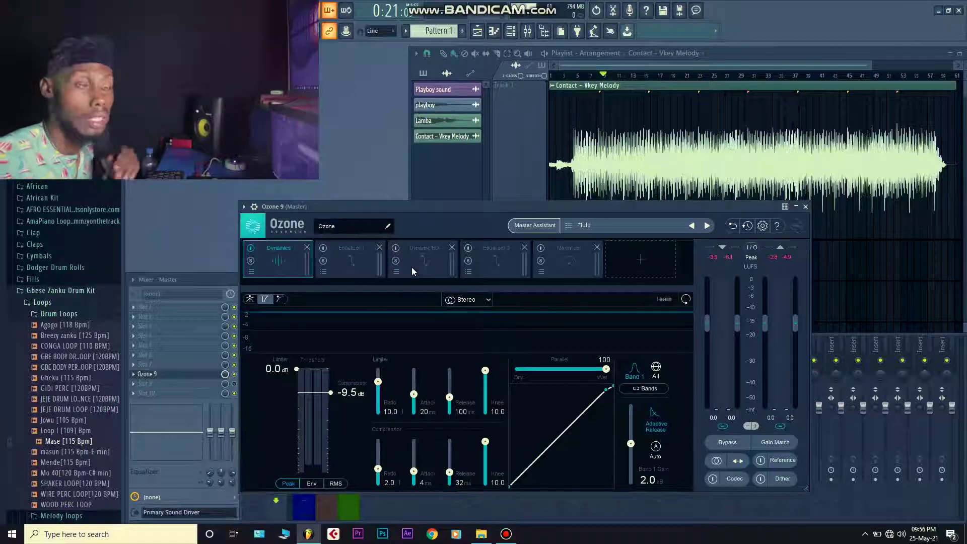
Enable and open the Equalizer 1 module, keeping the Ozone 9 window below the playlist waveform
{"action": "left_click_drag", "start_coordinate": [430, 203], "coordinate": [432, 206]}
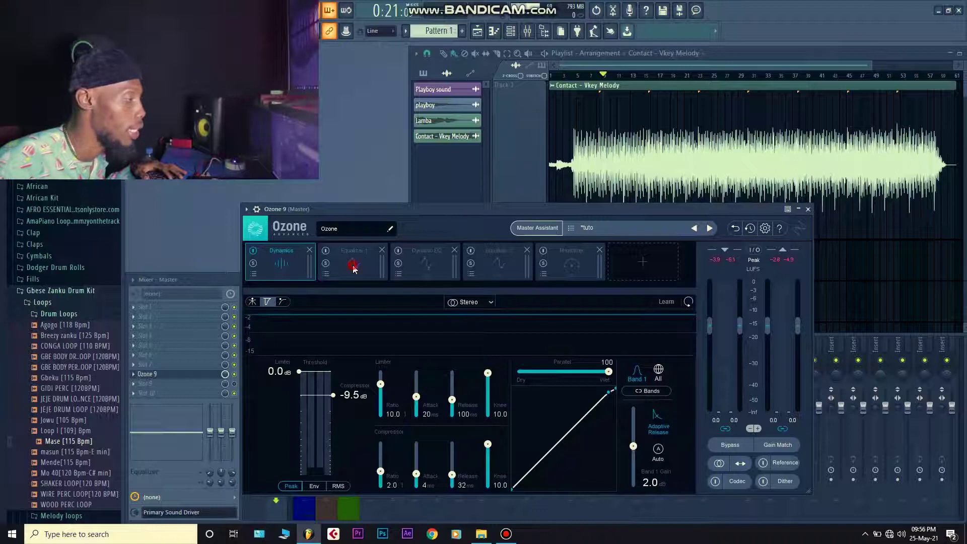
{"action": "left_click", "coordinate": [353, 267]}
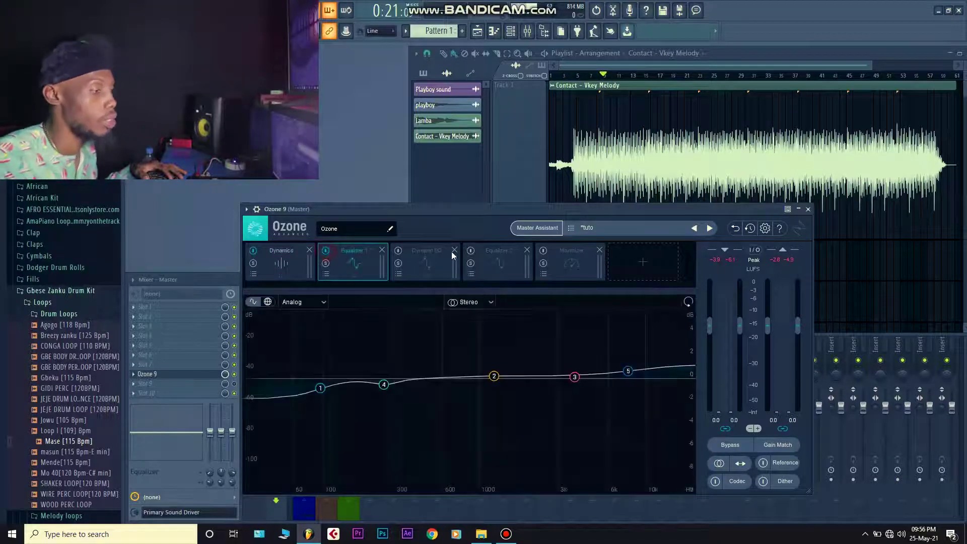
{"action": "left_click_drag", "start_coordinate": [539, 212], "coordinate": [551, 217]}
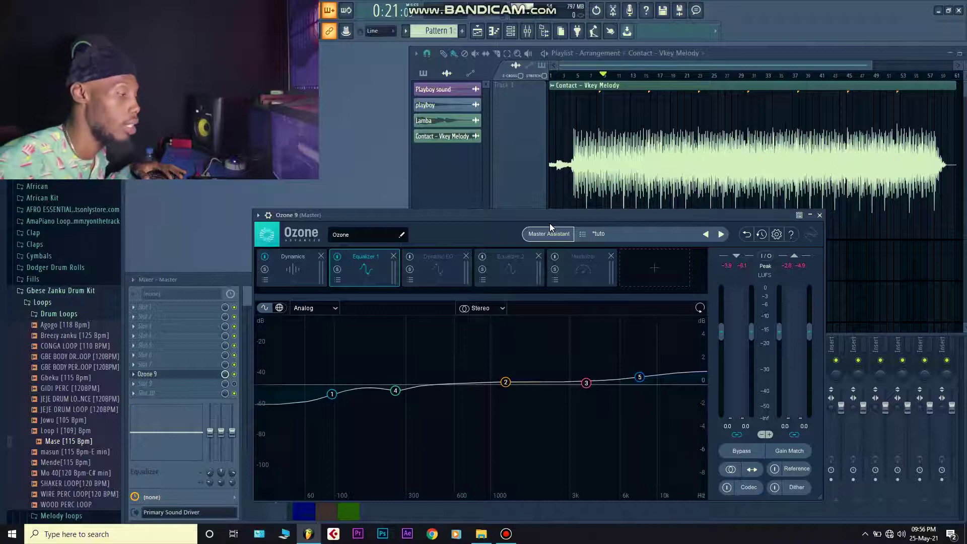
{"action": "left_click_drag", "start_coordinate": [563, 218], "coordinate": [567, 214]}
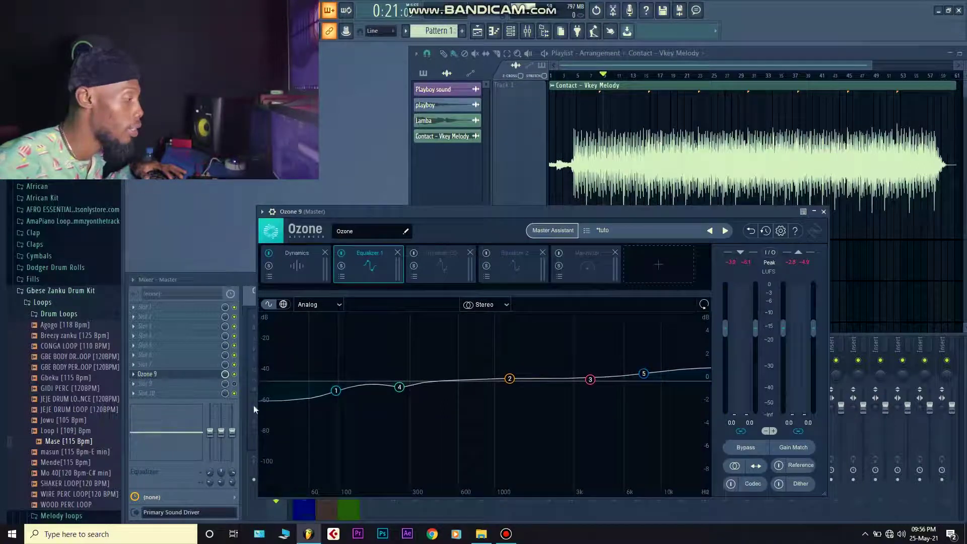
Select the low shelf band 1 in Equalizer 1 and audition it soloed during playback
{"action": "left_click", "coordinate": [336, 392]}
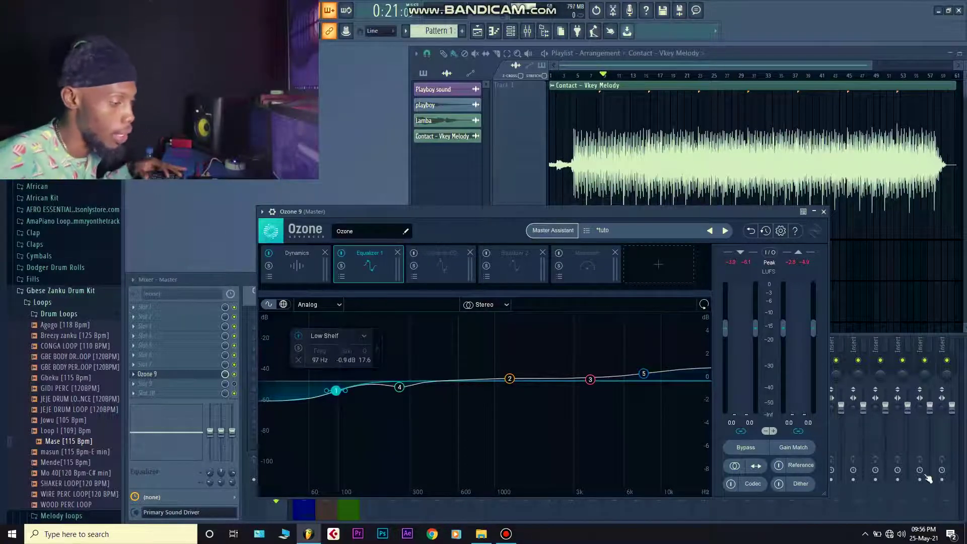
{"action": "left_click_drag", "start_coordinate": [505, 232], "coordinate": [499, 229]}
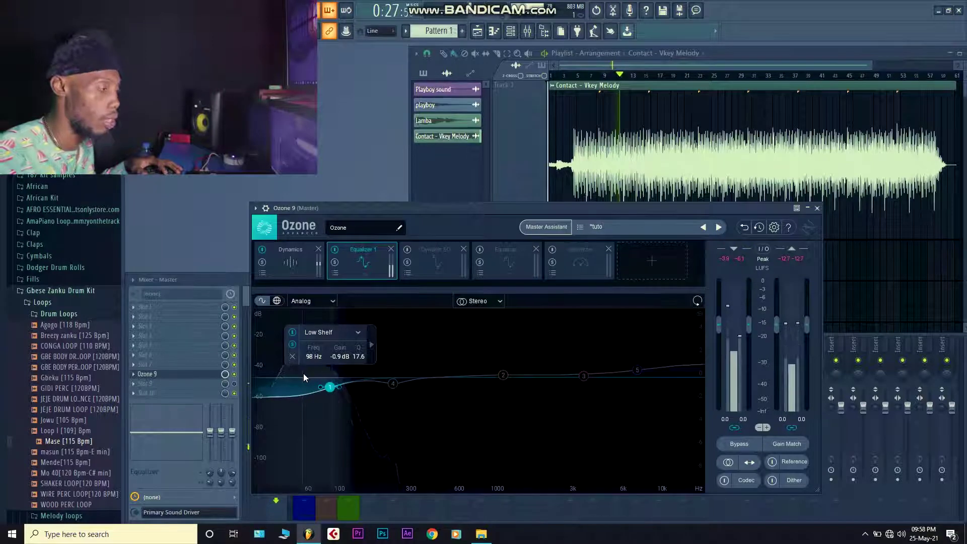
{"action": "key", "text": "space"}
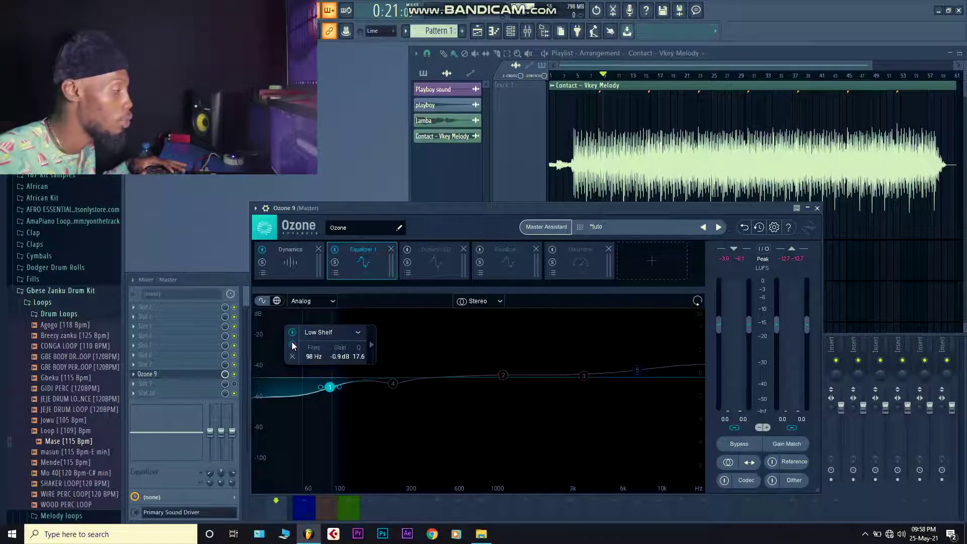
Solo the Proportional Q band 4 in Equalizer 1 and play the song to hear only that range
{"action": "left_click", "coordinate": [393, 385]}
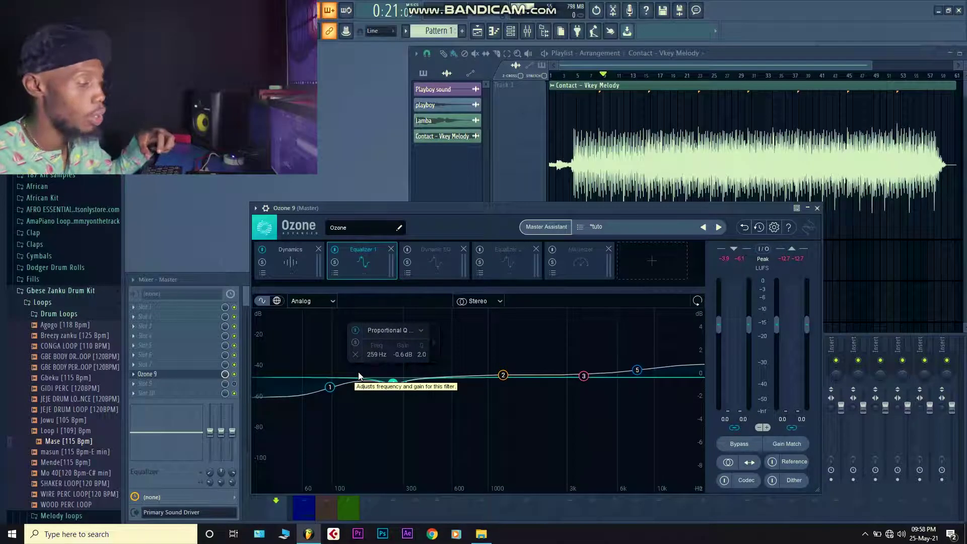
{"action": "left_click", "coordinate": [356, 343]}
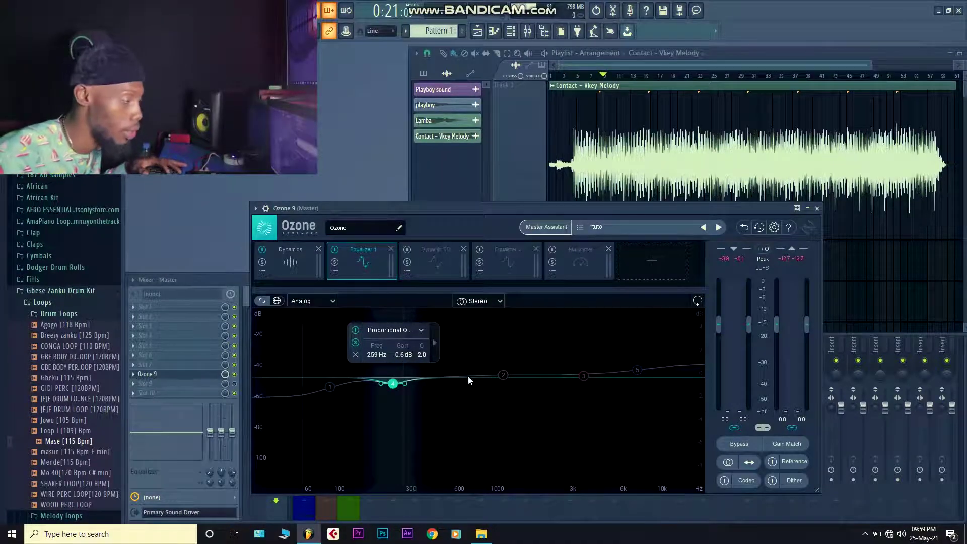
{"action": "key", "text": "space"}
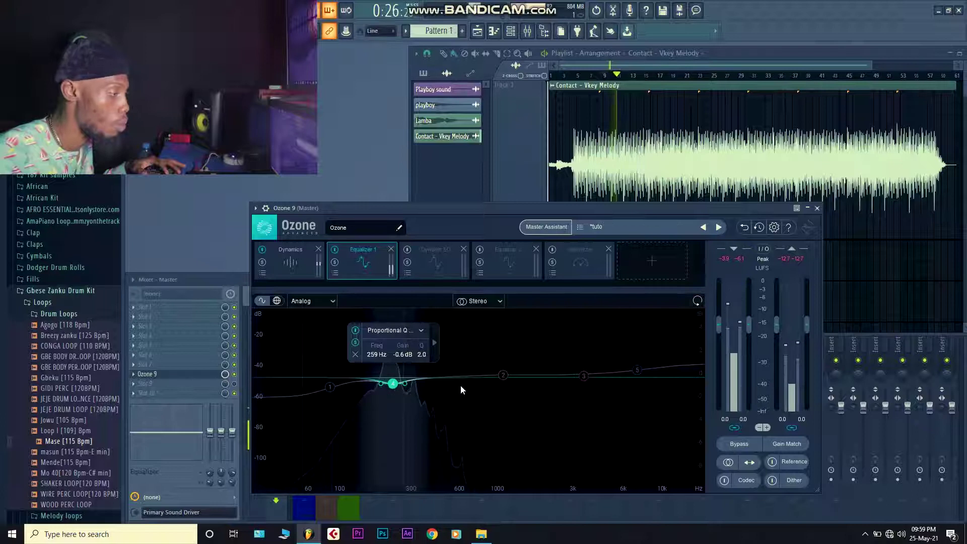
{"action": "key", "text": "space"}
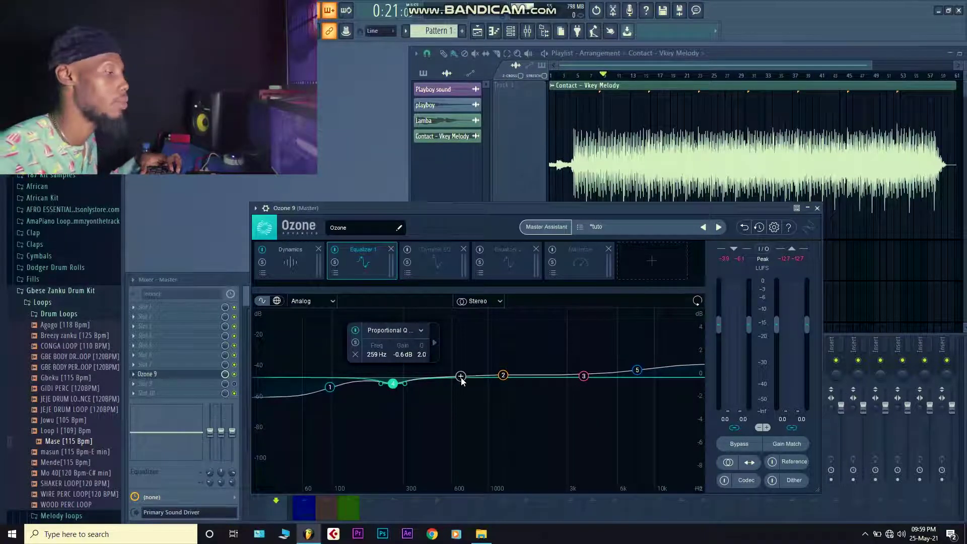
Audition the Bell band 2 soloed in Equalizer 1 during playback and turn its solo off
{"action": "left_click", "coordinate": [502, 375]}
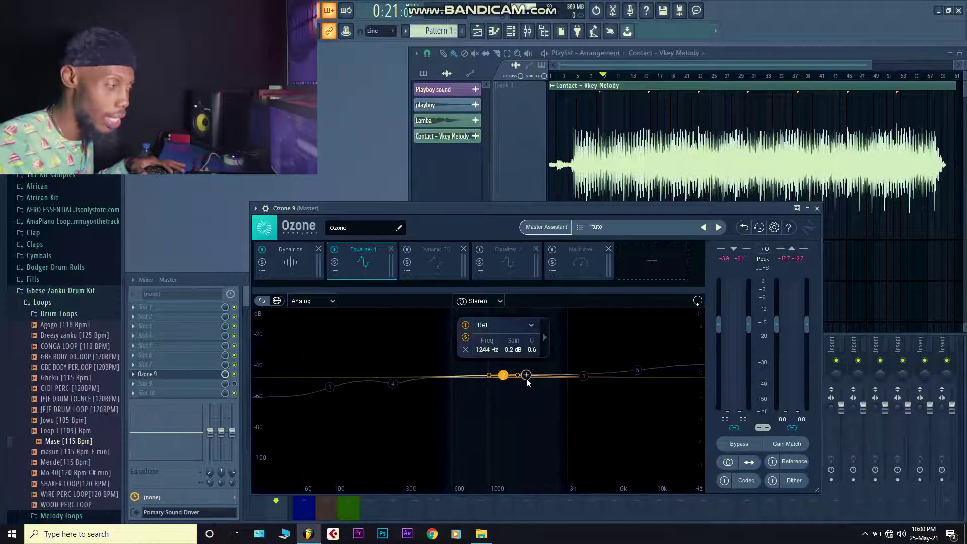
{"action": "key", "text": "space"}
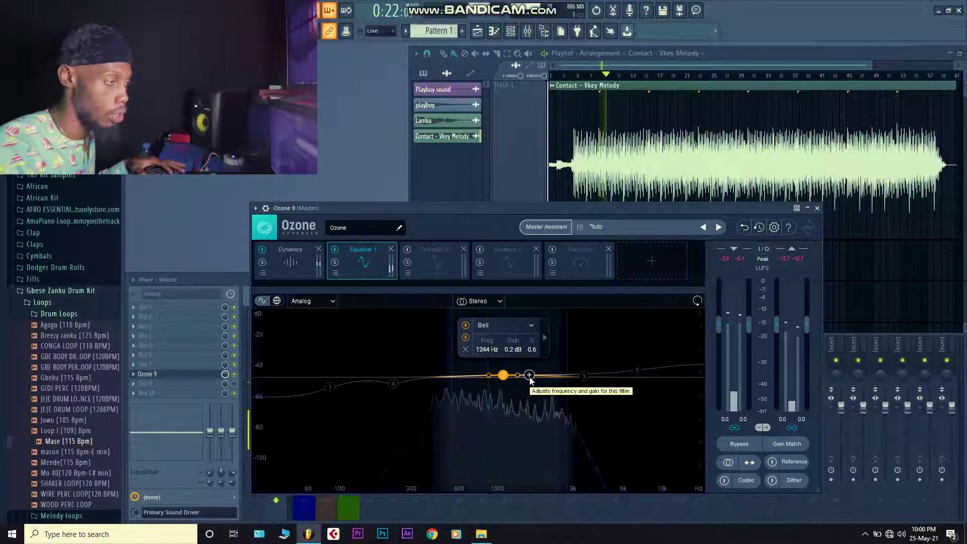
{"action": "left_click", "coordinate": [465, 337]}
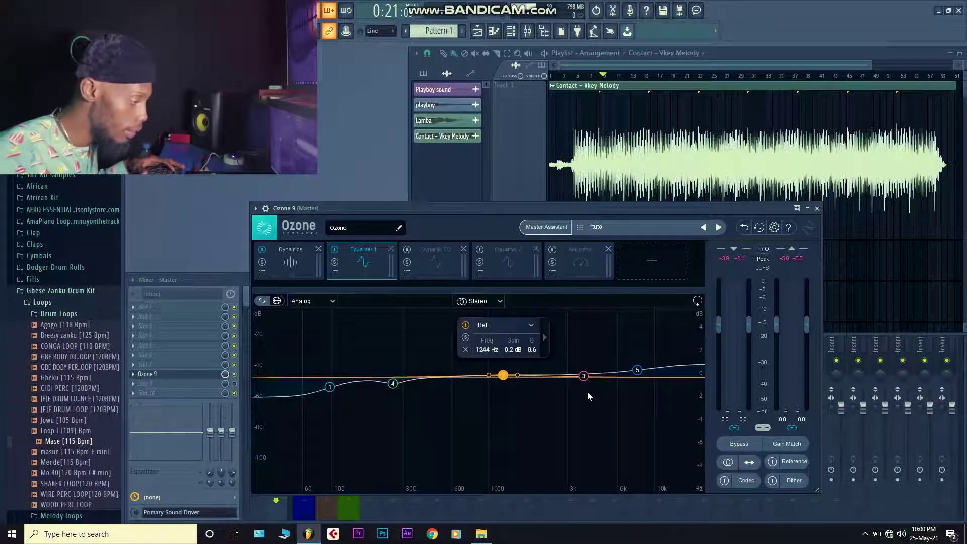
Select band 3 and the High Shelf band 5 in Equalizer 1, and audition band 5 soloed with the song playing
{"action": "left_click", "coordinate": [583, 376]}
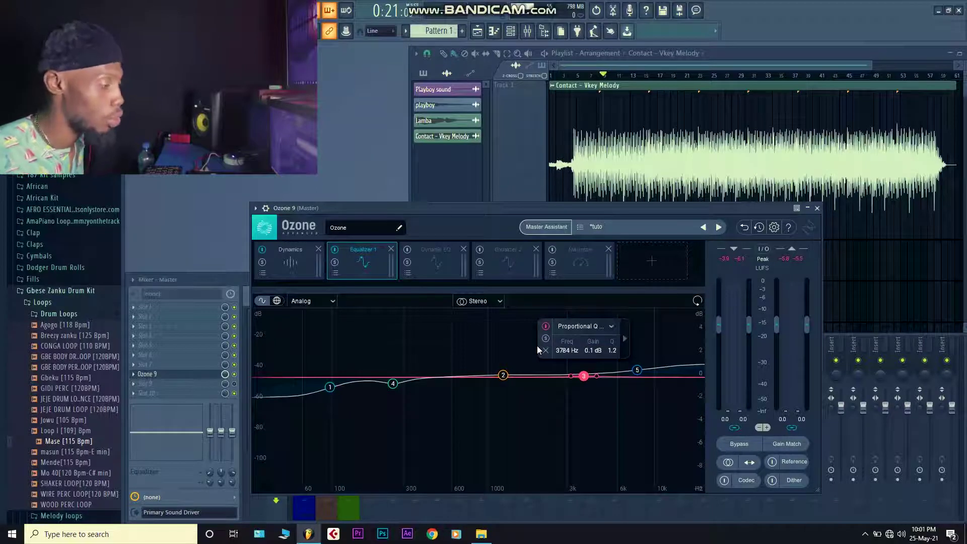
{"action": "left_click", "coordinate": [636, 371]}
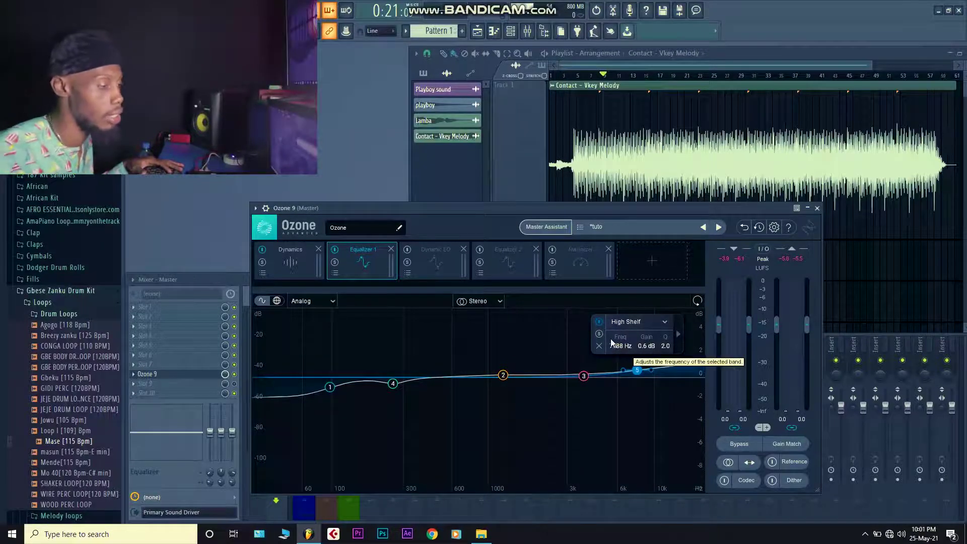
{"action": "key", "text": "space"}
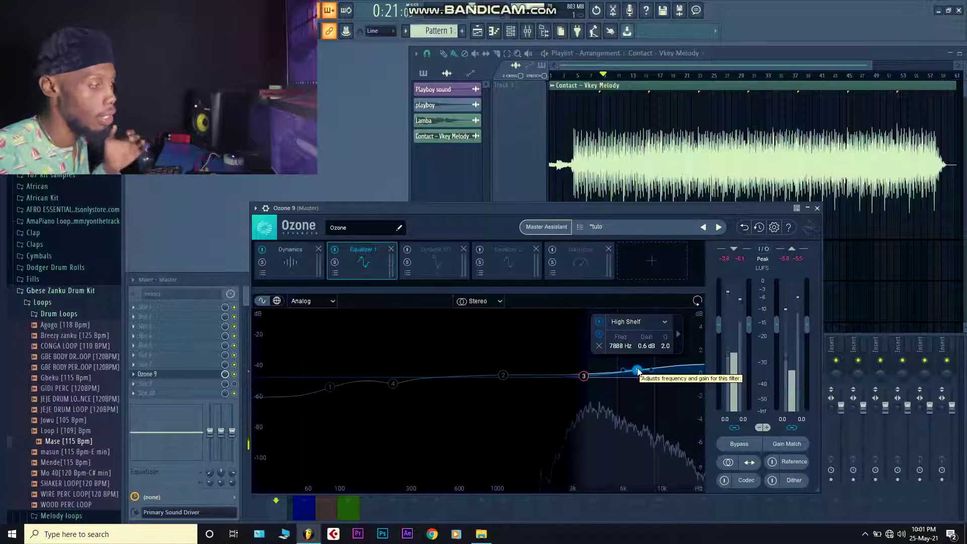
{"action": "key", "text": "space"}
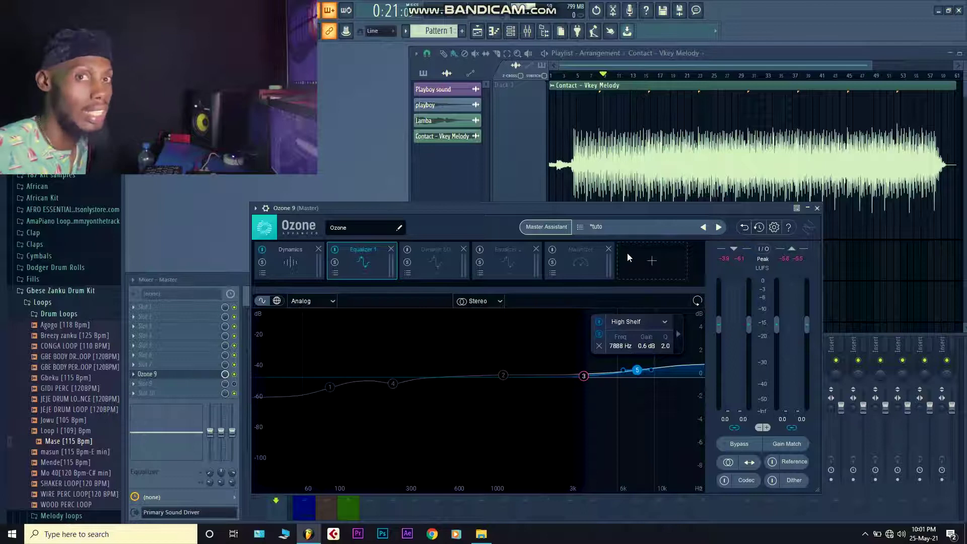
Solo the Proportional Q band 3 in Equalizer 1, listen to it during playback, and turn its solo off
{"action": "left_click_drag", "start_coordinate": [604, 211], "coordinate": [605, 206]}
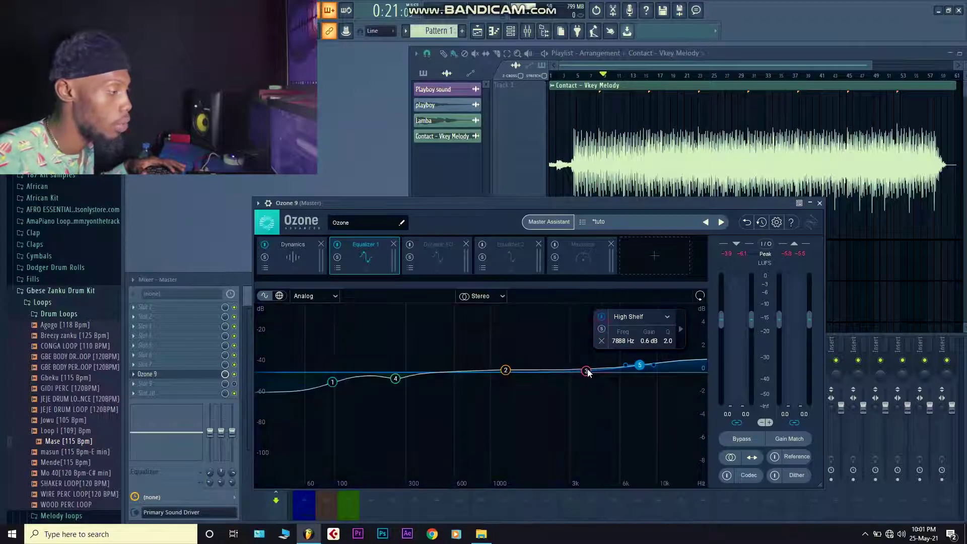
{"action": "left_click", "coordinate": [548, 334]}
{"action": "key", "text": "space"}
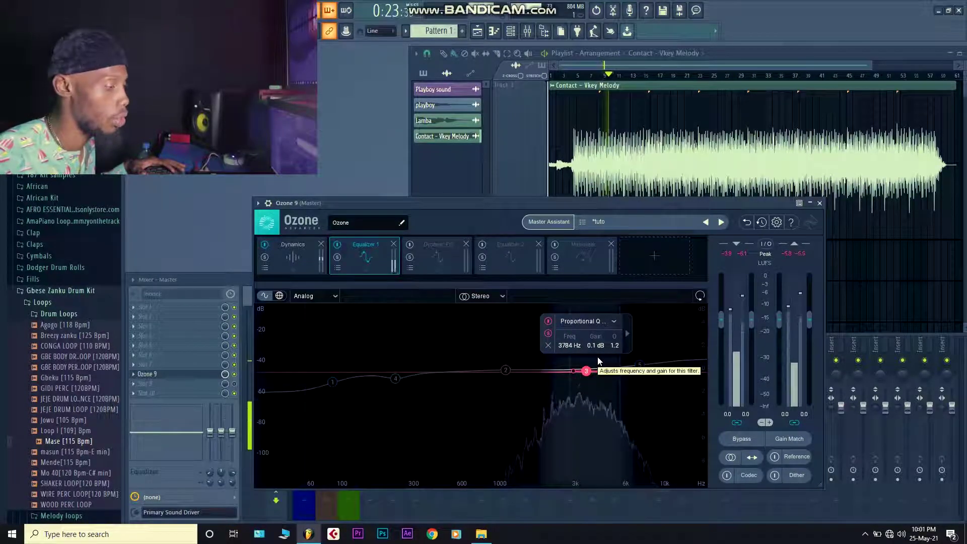
{"action": "left_click", "coordinate": [549, 333]}
{"action": "key", "text": "space"}
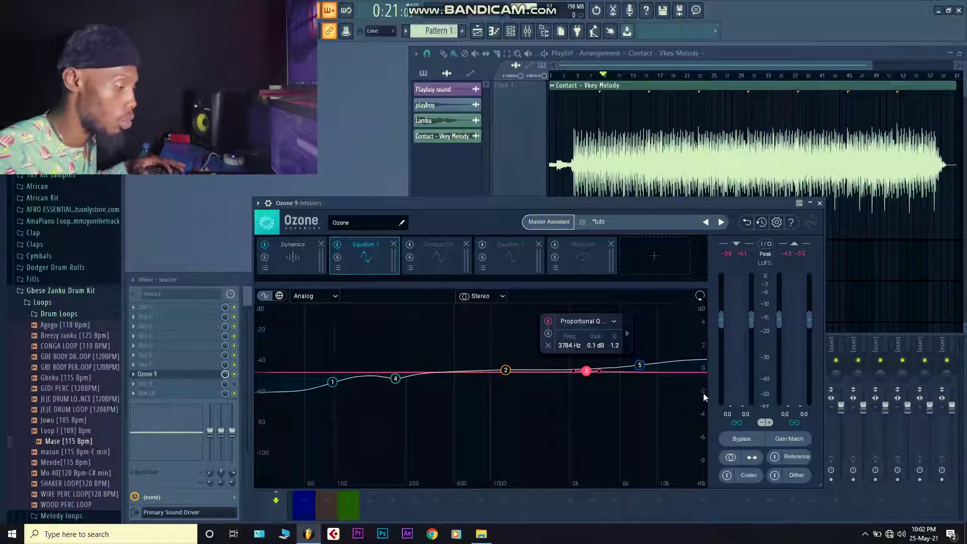
Bypass all Ozone 9 processing during playback and re-enable it to compare the unprocessed and processed sound
{"action": "left_click", "coordinate": [744, 440]}
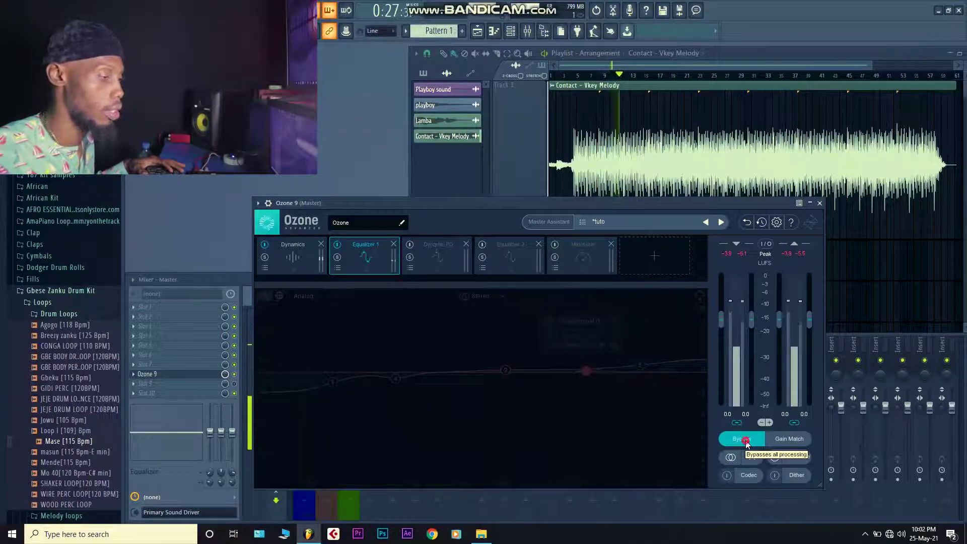
{"action": "left_click", "coordinate": [745, 440]}
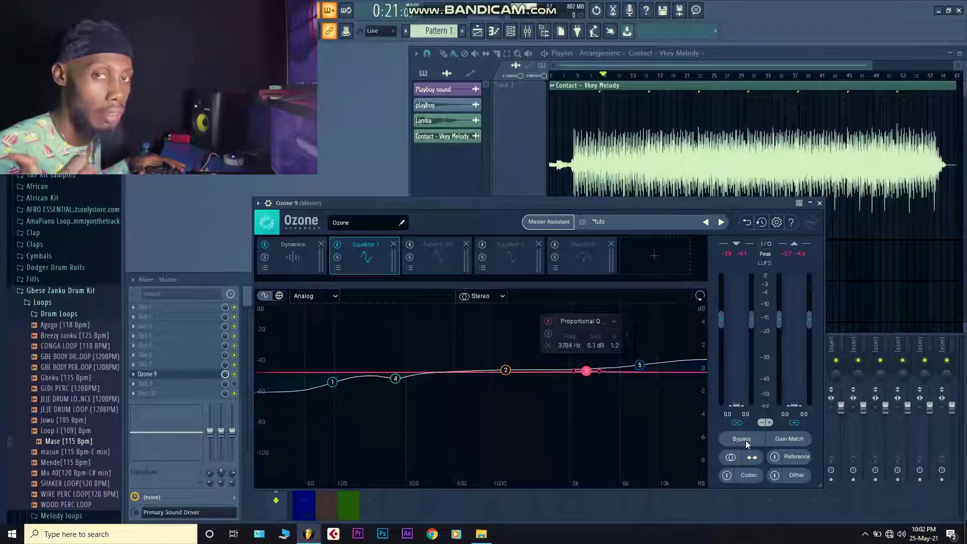
Show the Dynamic EQ module in Ozone 9 and enable it in the mastering chain
{"action": "left_click", "coordinate": [437, 252]}
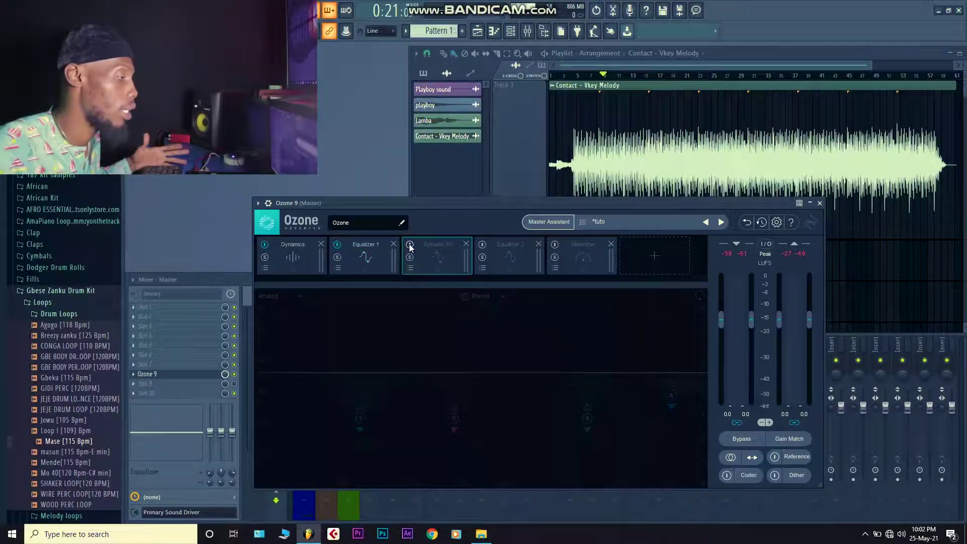
{"action": "left_click", "coordinate": [410, 244]}
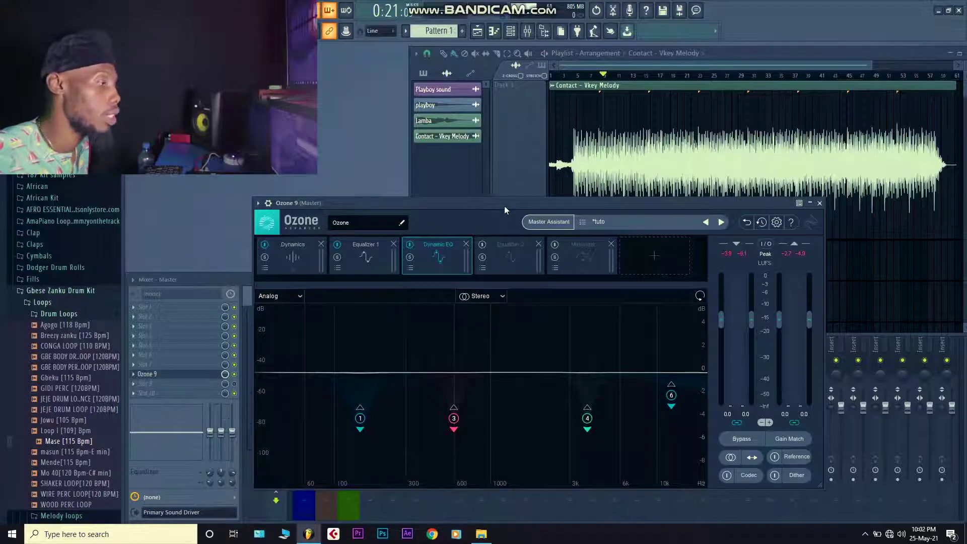
{"action": "left_click_drag", "start_coordinate": [504, 207], "coordinate": [500, 206]}
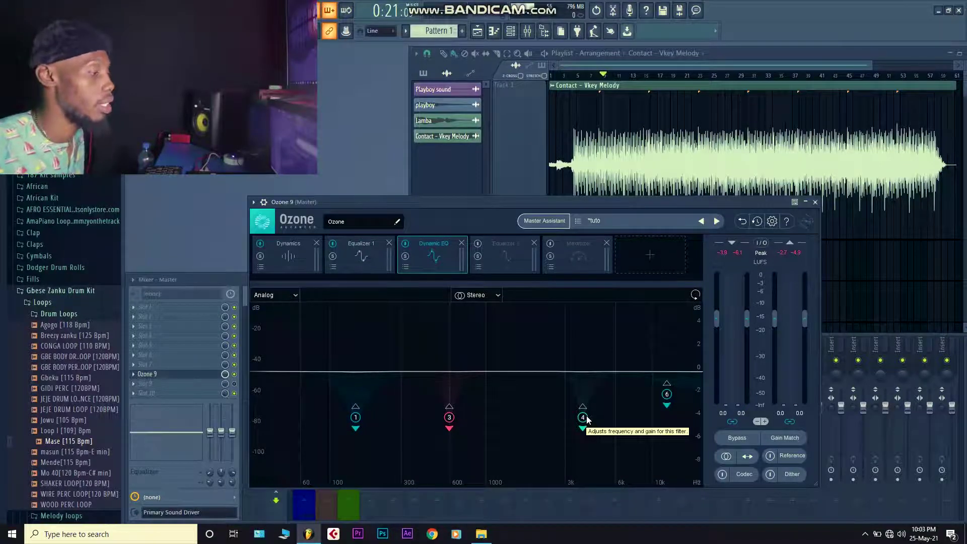
Audition Bell bands 1 and 3 of the Dynamic EQ soloed with the song playing
{"action": "left_click", "coordinate": [355, 417]}
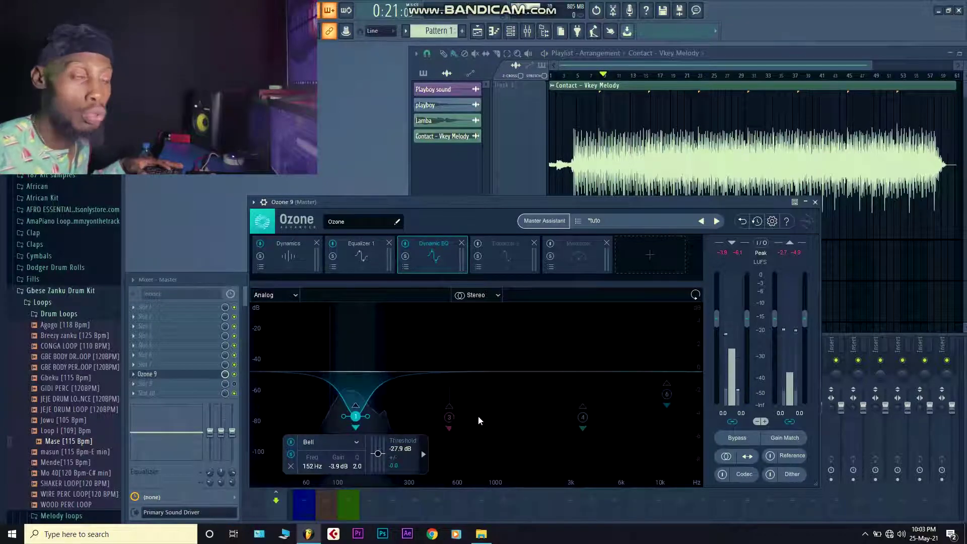
{"action": "left_click", "coordinate": [449, 417]}
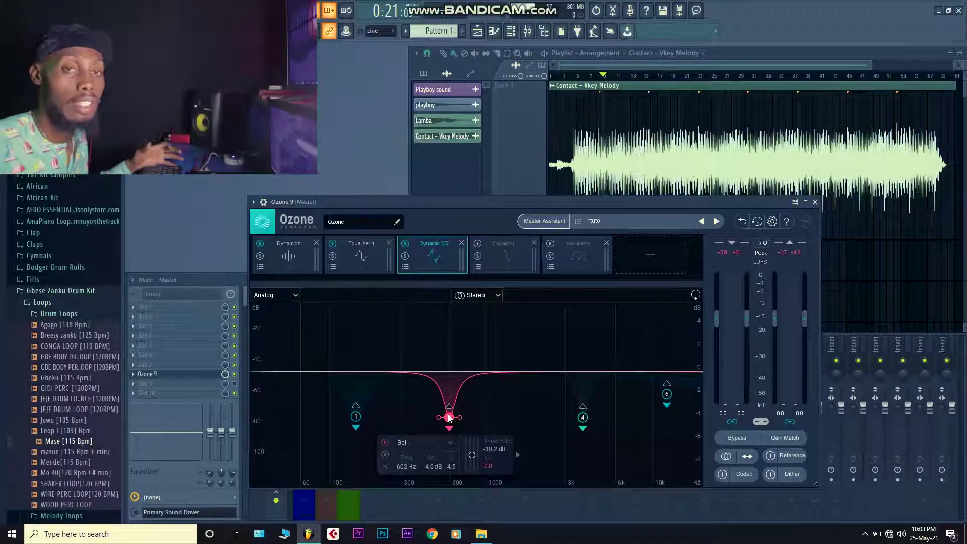
{"action": "left_click", "coordinate": [385, 454]}
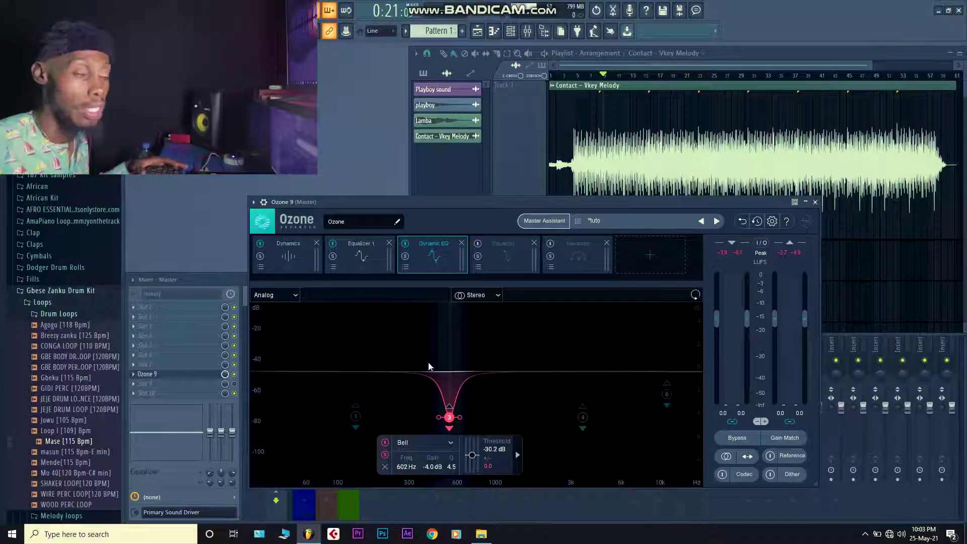
{"action": "left_click", "coordinate": [385, 455]}
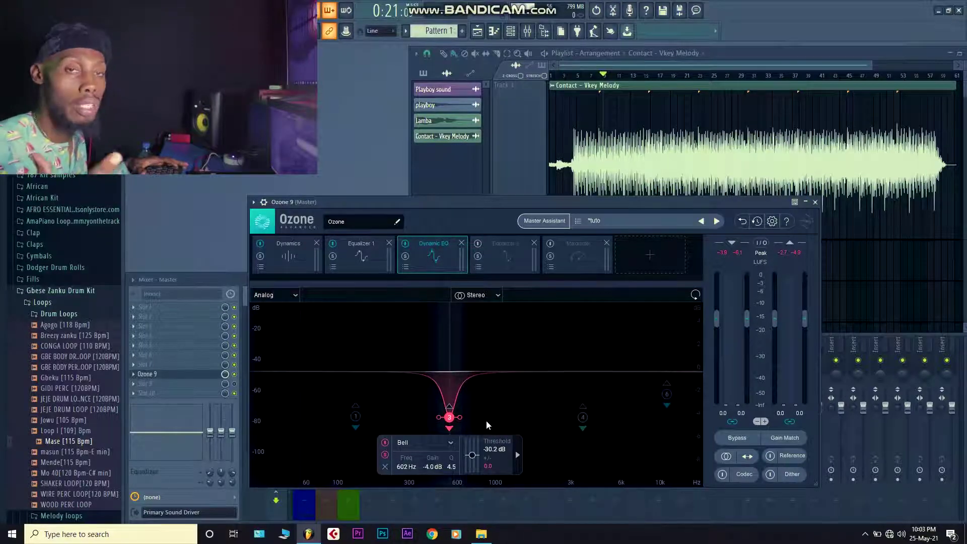
{"action": "key", "text": "space"}
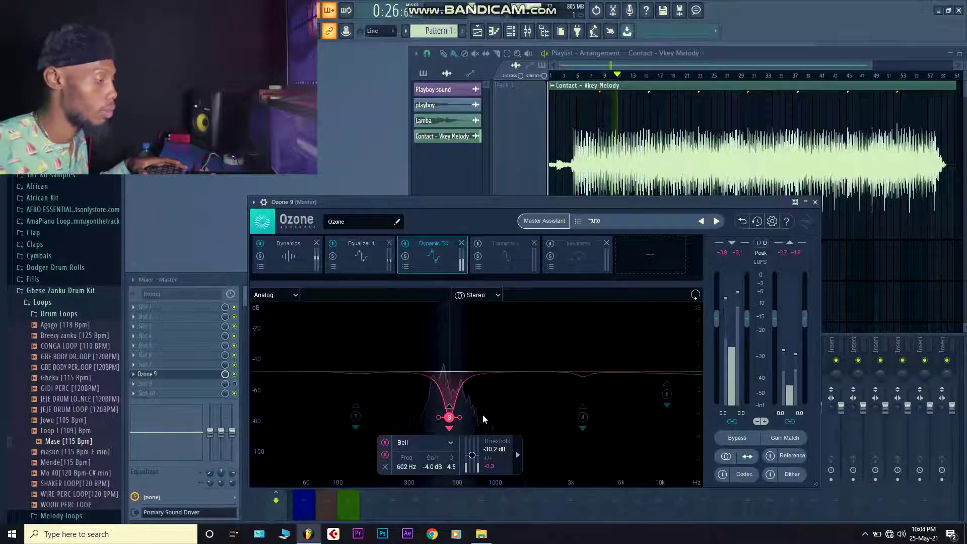
{"action": "key", "text": "space"}
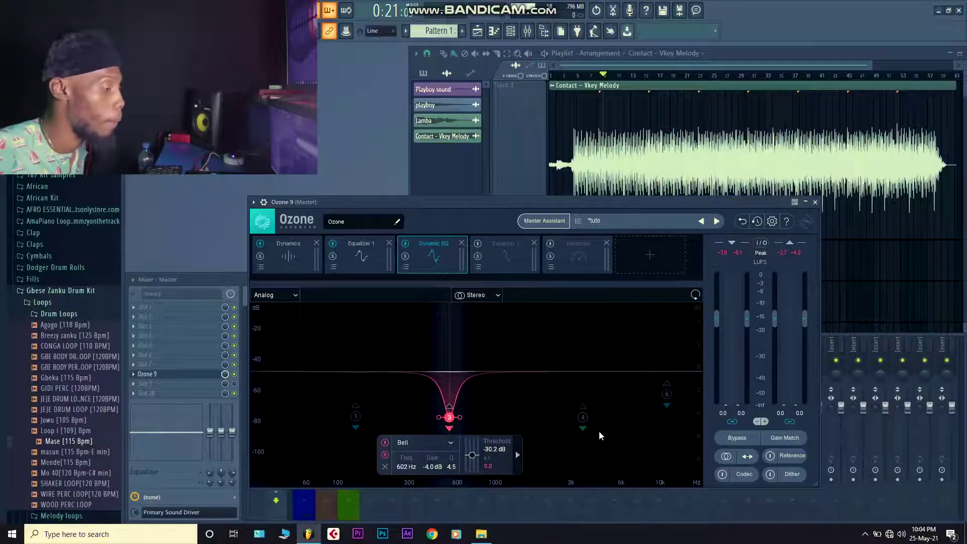
Audition Bell band 4 soloed in the Dynamic EQ, turn its solo off, and show the Baxandall Treble band 6 settings
{"action": "left_click", "coordinate": [583, 418]}
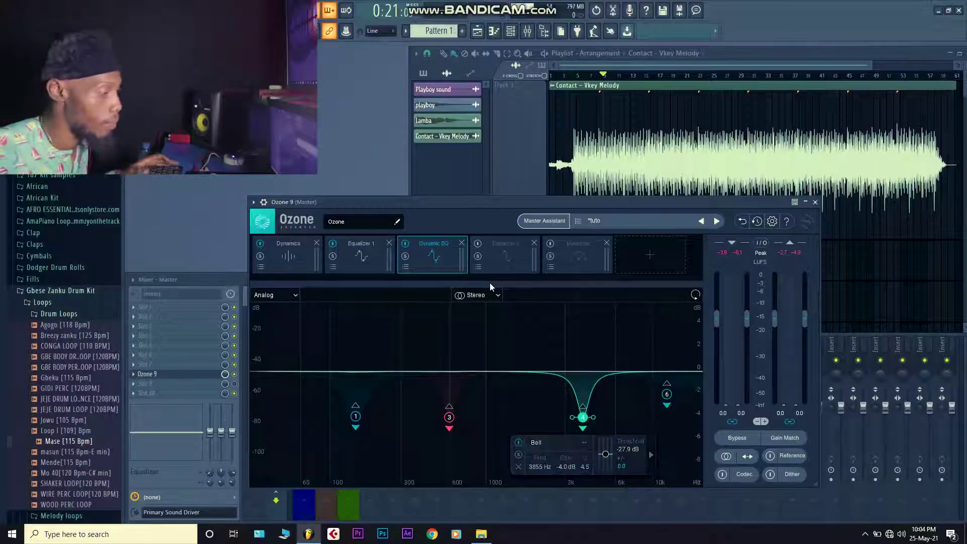
{"action": "key", "text": "space"}
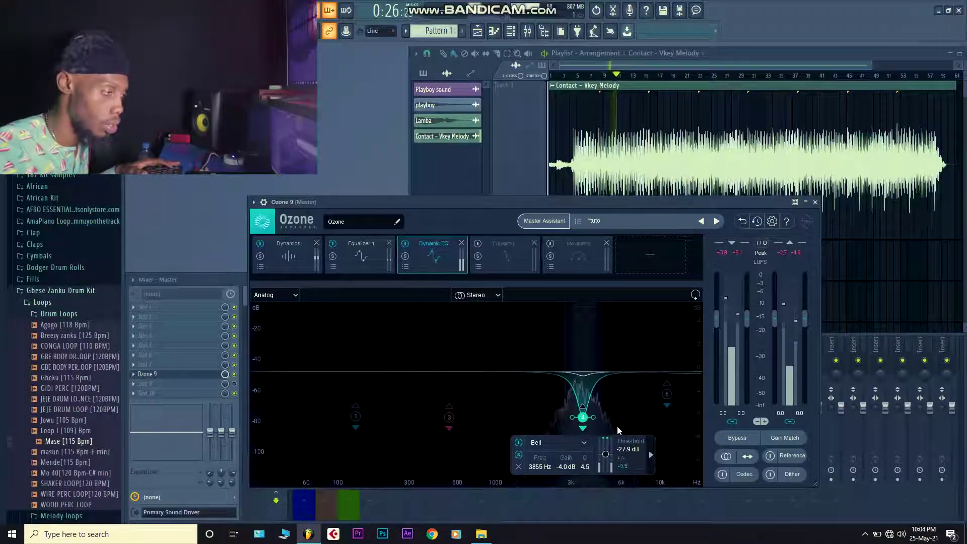
{"action": "left_click", "coordinate": [519, 455]}
{"action": "left_click", "coordinate": [519, 454]}
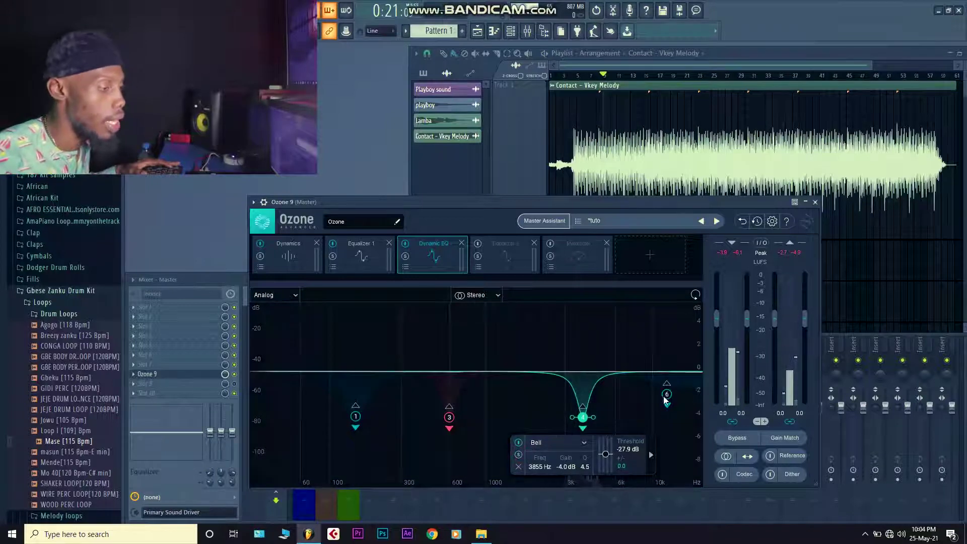
{"action": "left_click", "coordinate": [666, 394]}
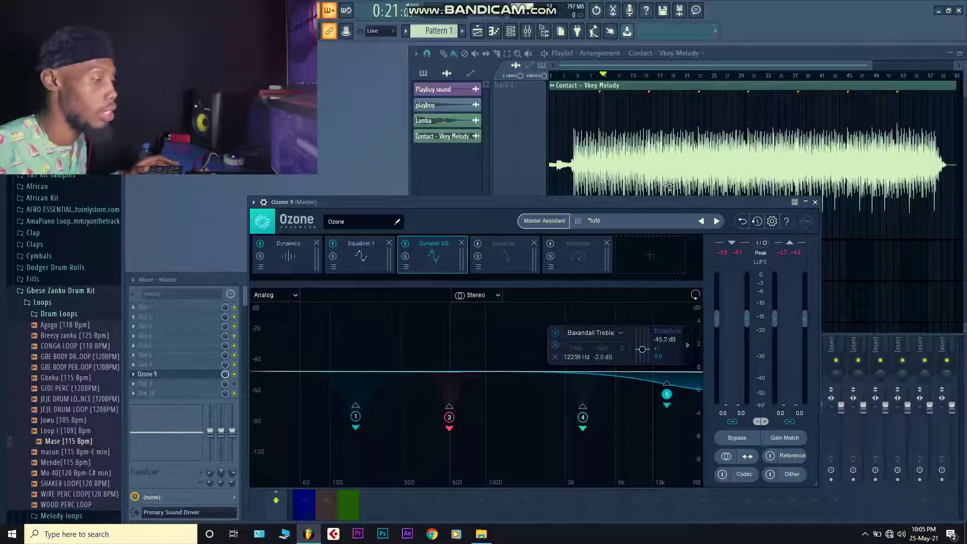
Enable the Equalizer 2 module and solo its Flat High-Pass band 1
{"action": "left_click", "coordinate": [511, 253]}
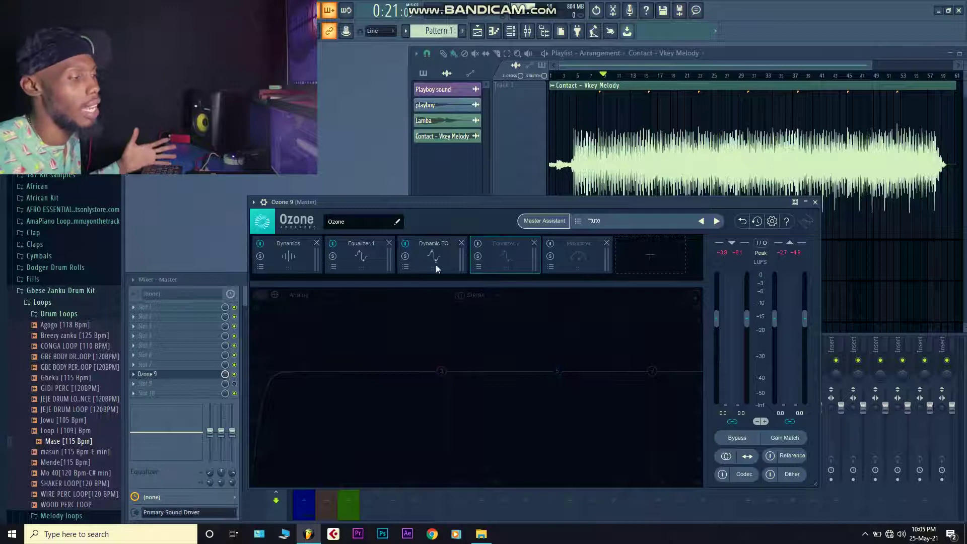
{"action": "left_click", "coordinate": [478, 244]}
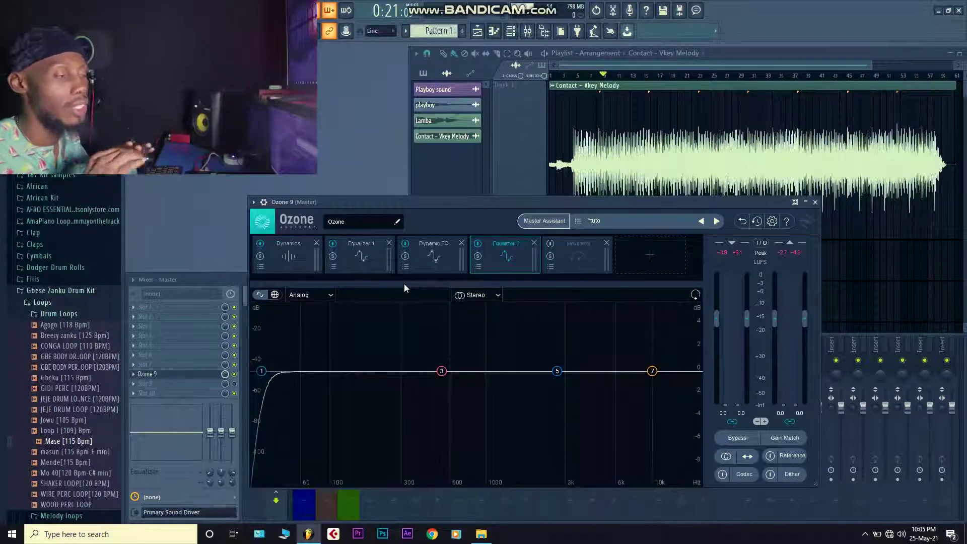
{"action": "left_click", "coordinate": [262, 371]}
{"action": "left_click_drag", "start_coordinate": [262, 371], "coordinate": [261, 372]}
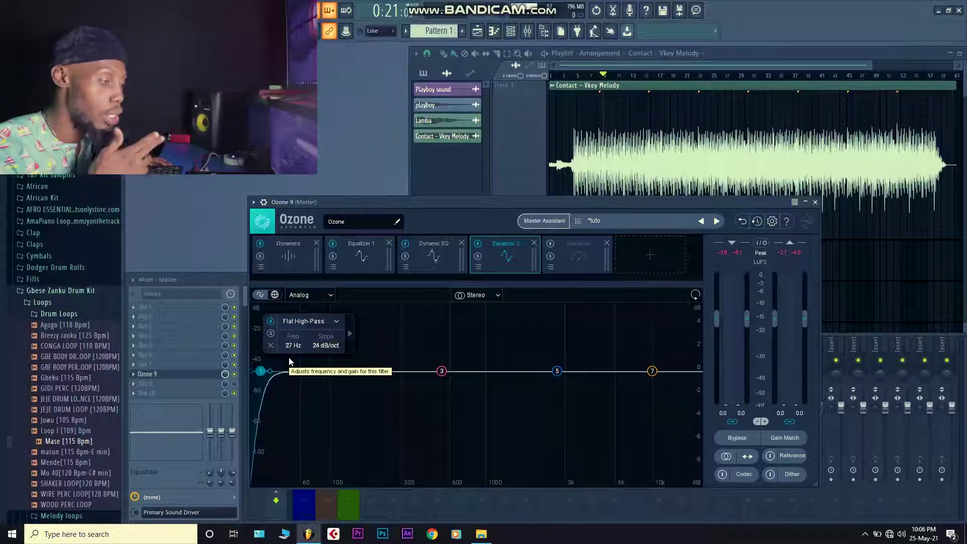
{"action": "left_click", "coordinate": [271, 334]}
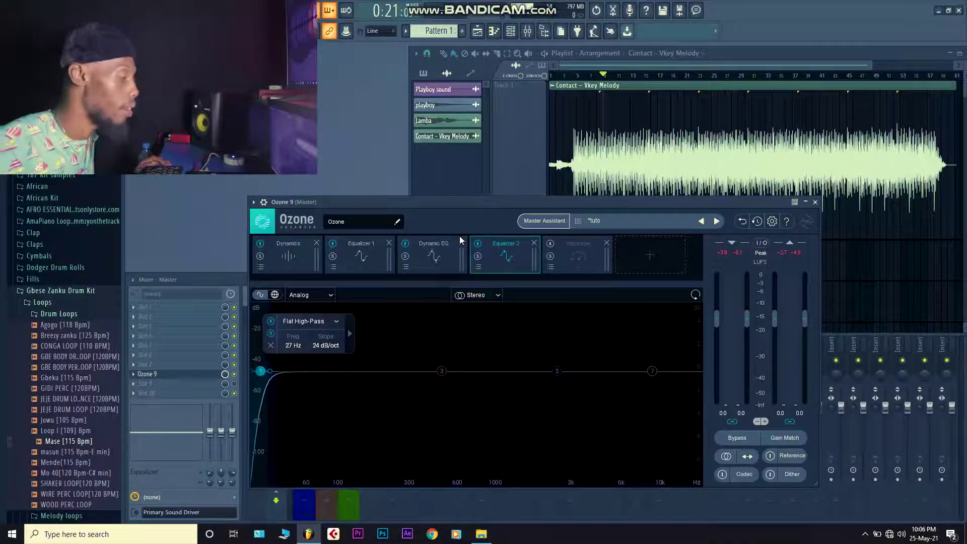
Show the Maximizer module in Ozone 9 and enable it at the end of the chain
{"action": "left_click", "coordinate": [577, 255]}
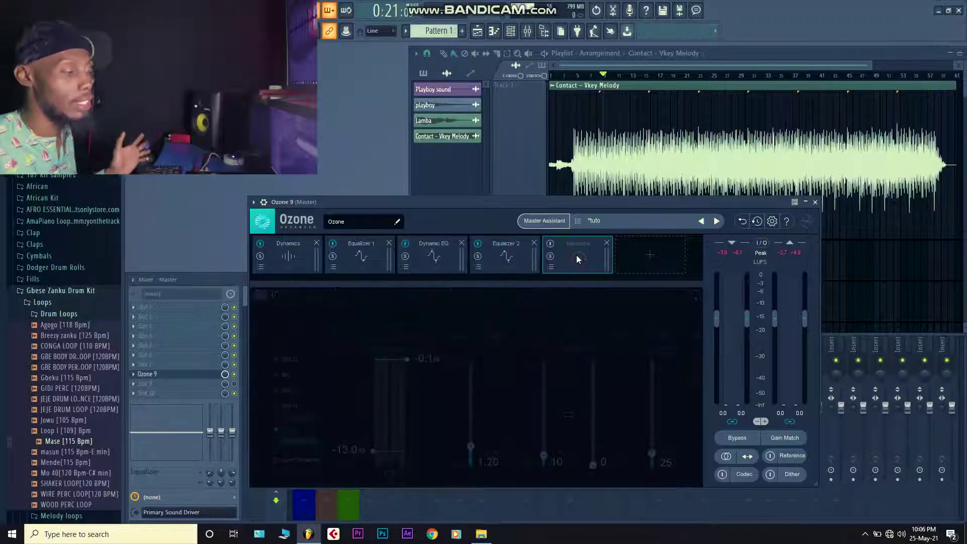
{"action": "left_click", "coordinate": [552, 245]}
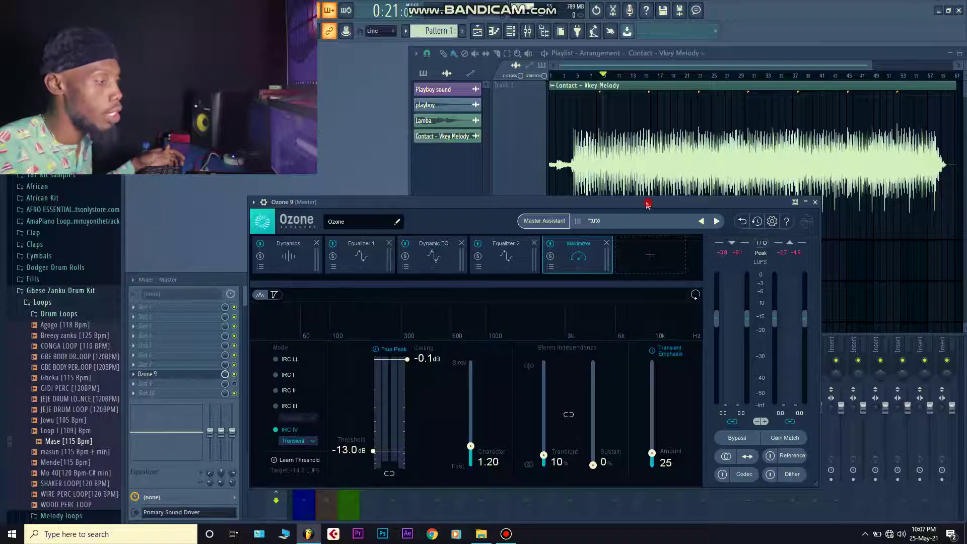
{"action": "left_click_drag", "start_coordinate": [647, 203], "coordinate": [643, 201]}
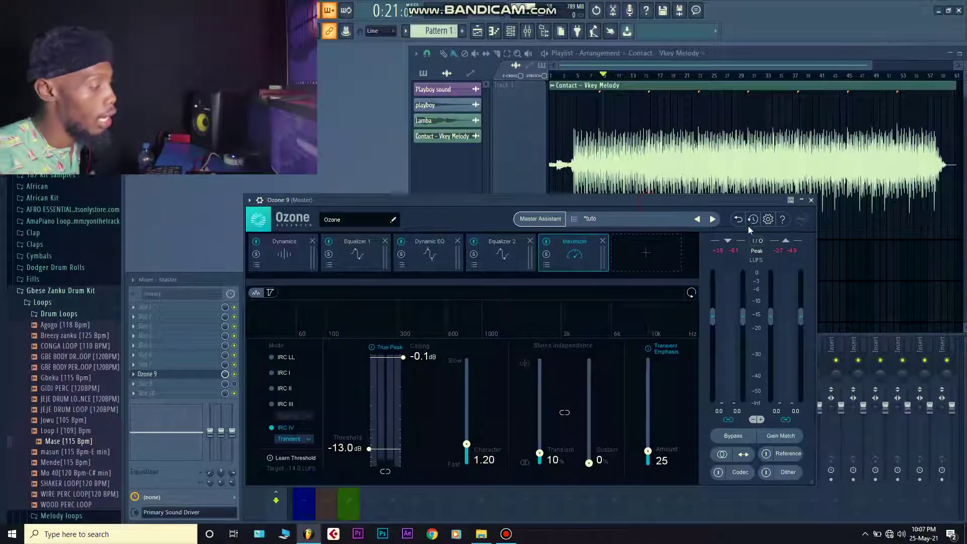
Load Youlean Loudness Meter 2 into the last effect slot of the Master channel and reposition its window
{"action": "left_click", "coordinate": [188, 395]}
{"action": "left_click", "coordinate": [264, 334]}
{"action": "left_click", "coordinate": [151, 306]}
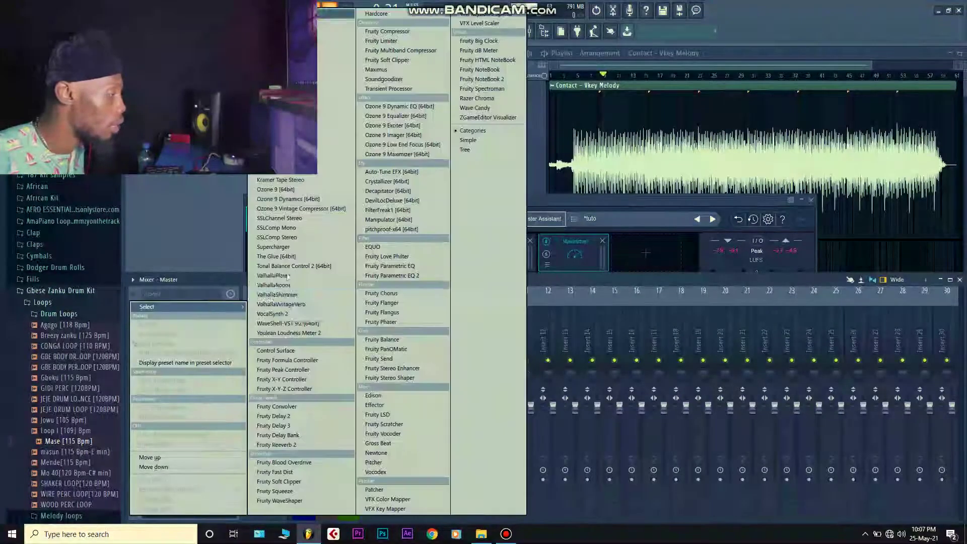
{"action": "left_click", "coordinate": [288, 333]}
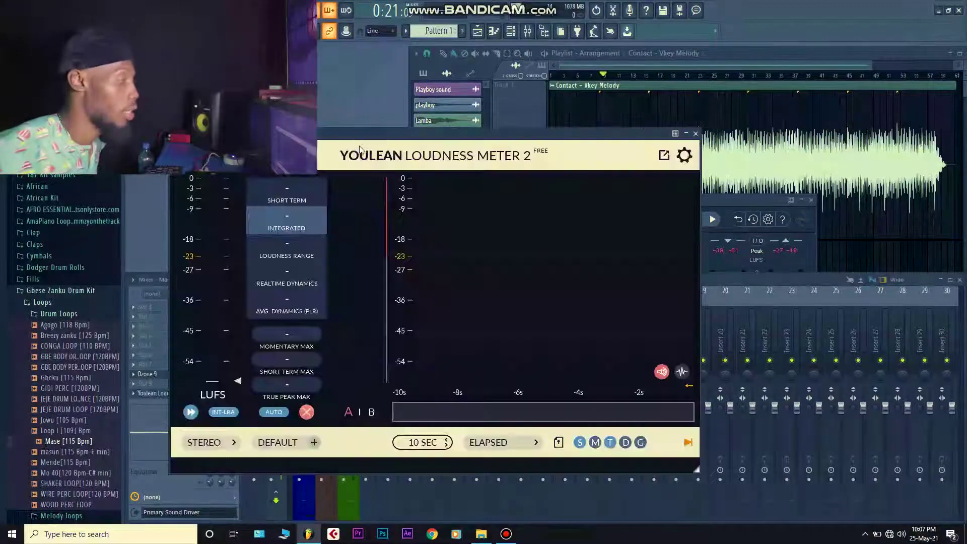
{"action": "left_click_drag", "start_coordinate": [367, 139], "coordinate": [479, 112]}
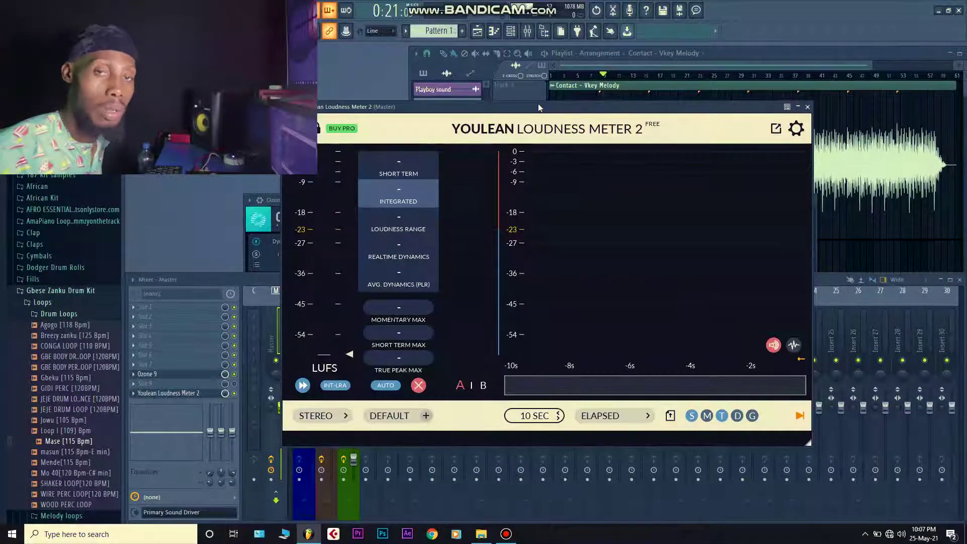
{"action": "left_click_drag", "start_coordinate": [538, 108], "coordinate": [524, 130]}
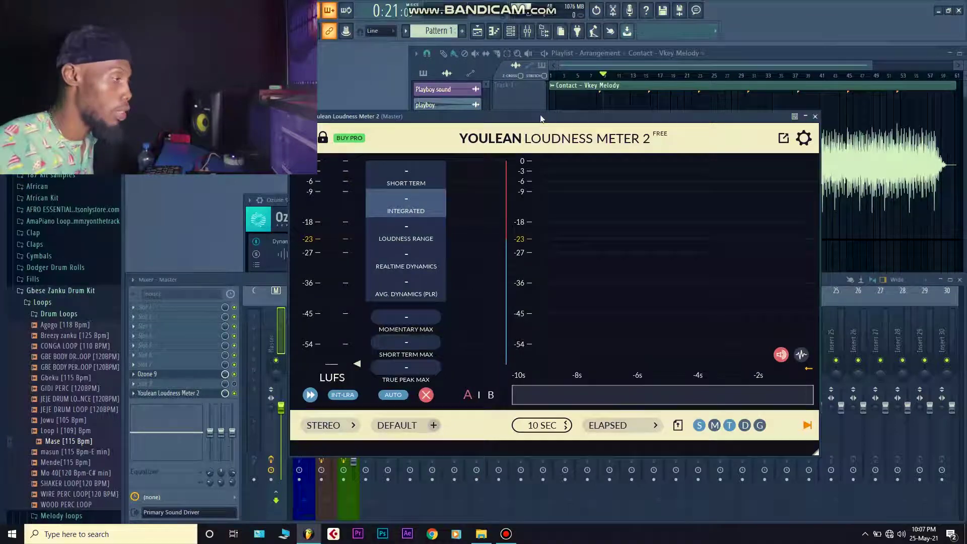
{"action": "left_click_drag", "start_coordinate": [523, 126], "coordinate": [628, 104]}
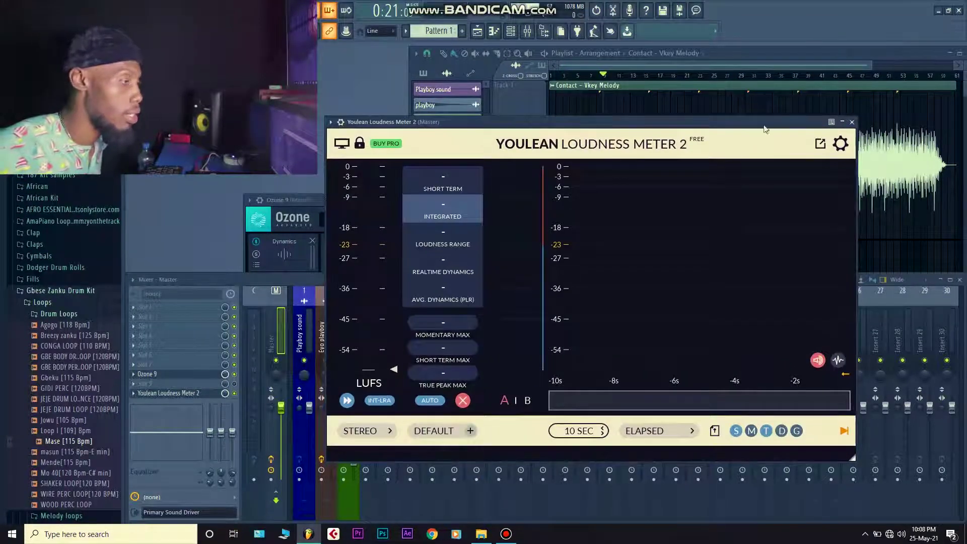
Remove Youlean Loudness Meter 2 from the Master channel's effect slot and return to the Ozone 9 window
{"action": "left_click", "coordinate": [133, 393]}
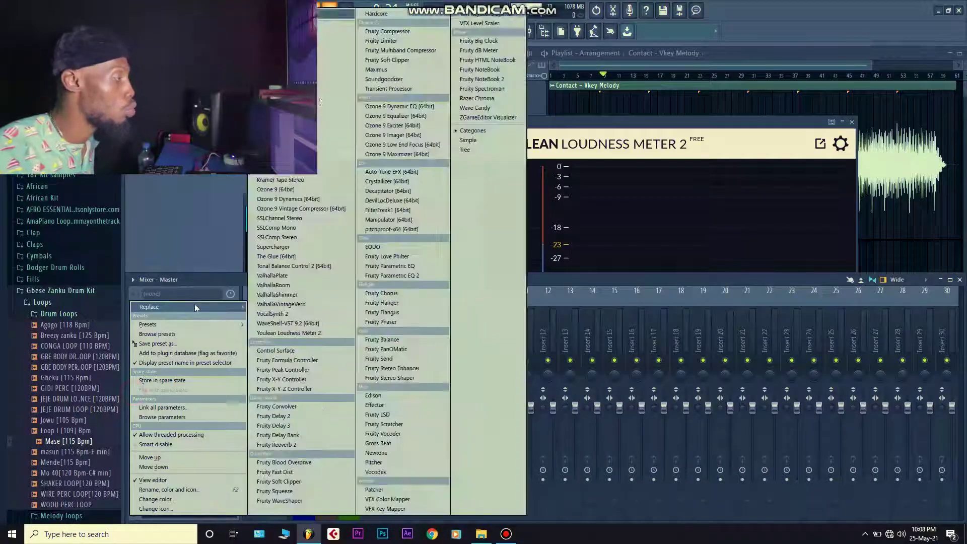
{"action": "left_click", "coordinate": [251, 217]}
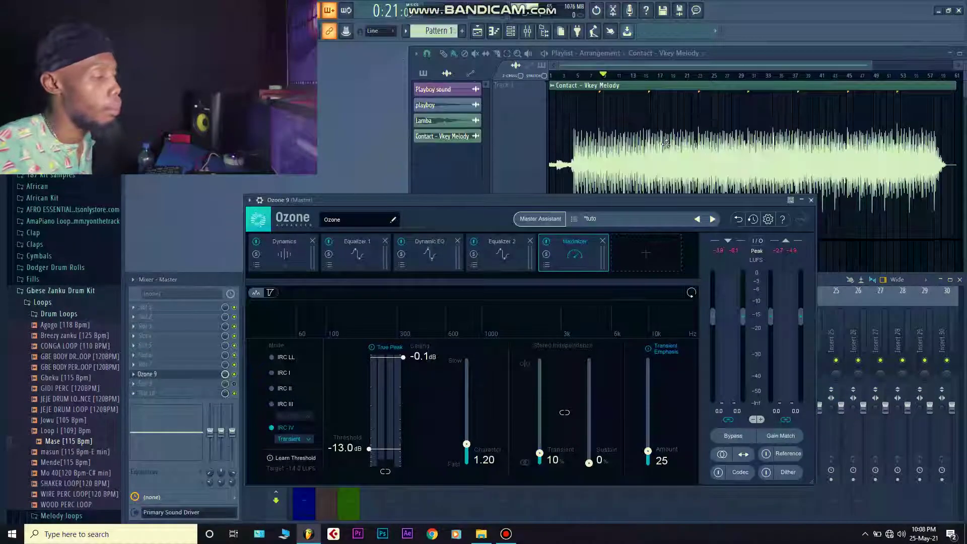
{"action": "left_click_drag", "start_coordinate": [660, 197], "coordinate": [653, 196]}
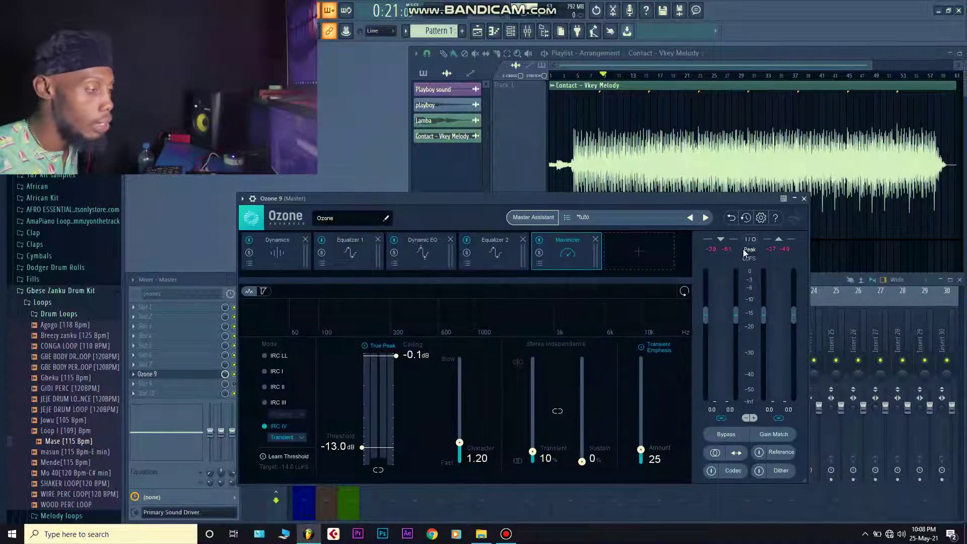
Review the available meter types in Ozone 9's I/O Meter Options and close the options without changing the Short Term type
{"action": "left_click_drag", "start_coordinate": [563, 198], "coordinate": [567, 193]}
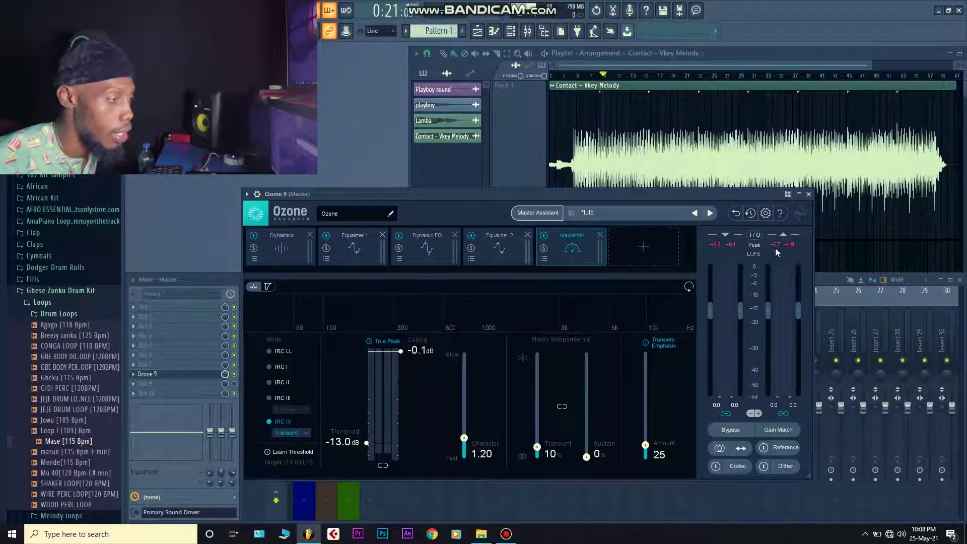
{"action": "left_click", "coordinate": [755, 235]}
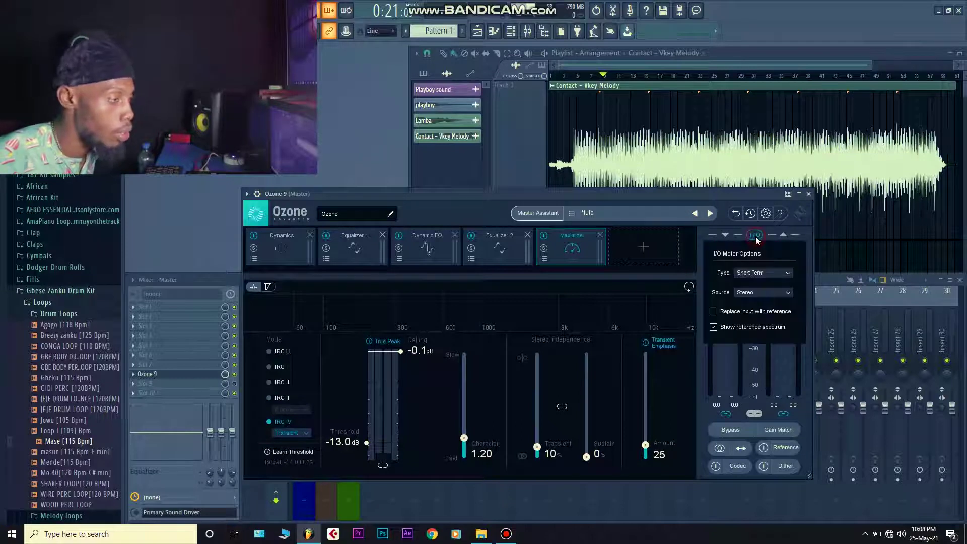
{"action": "left_click", "coordinate": [766, 274]}
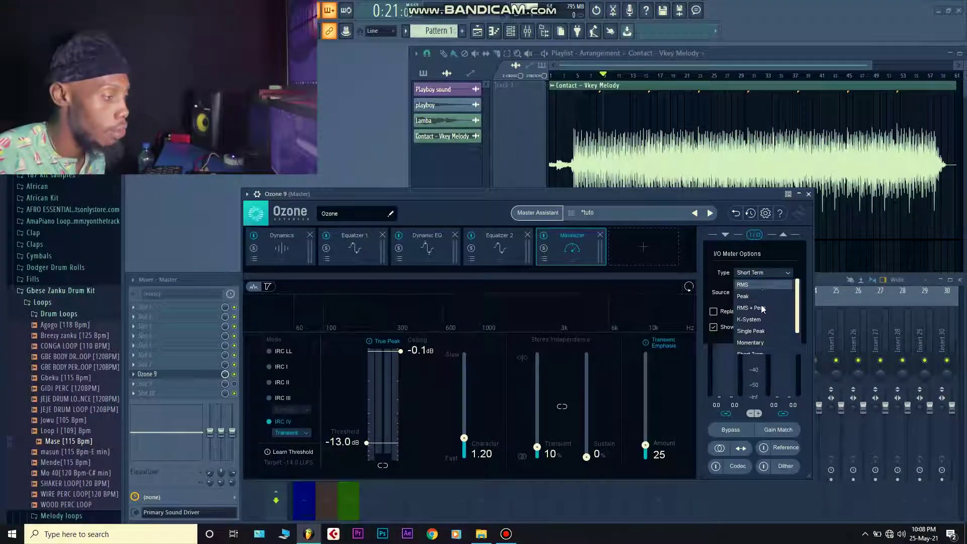
{"action": "left_click", "coordinate": [758, 274]}
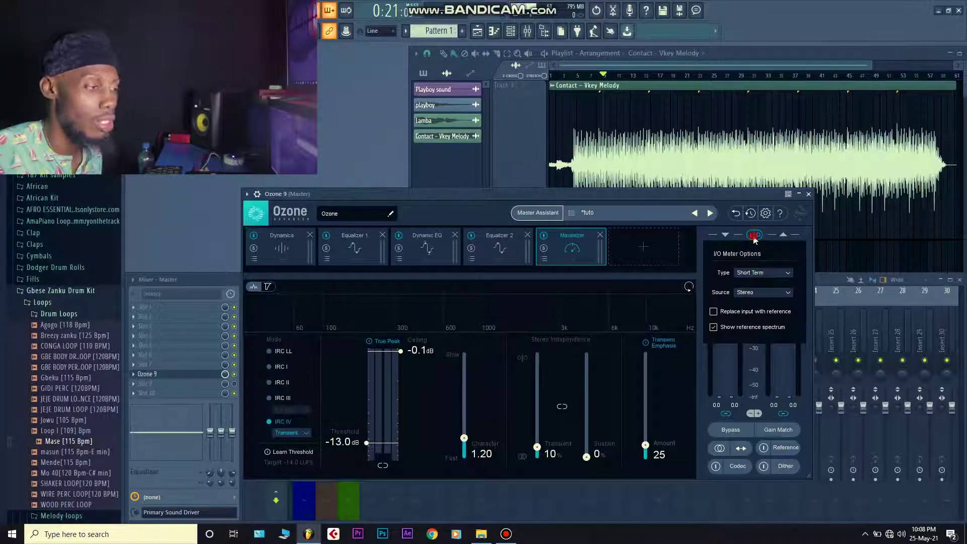
{"action": "left_click", "coordinate": [754, 235]}
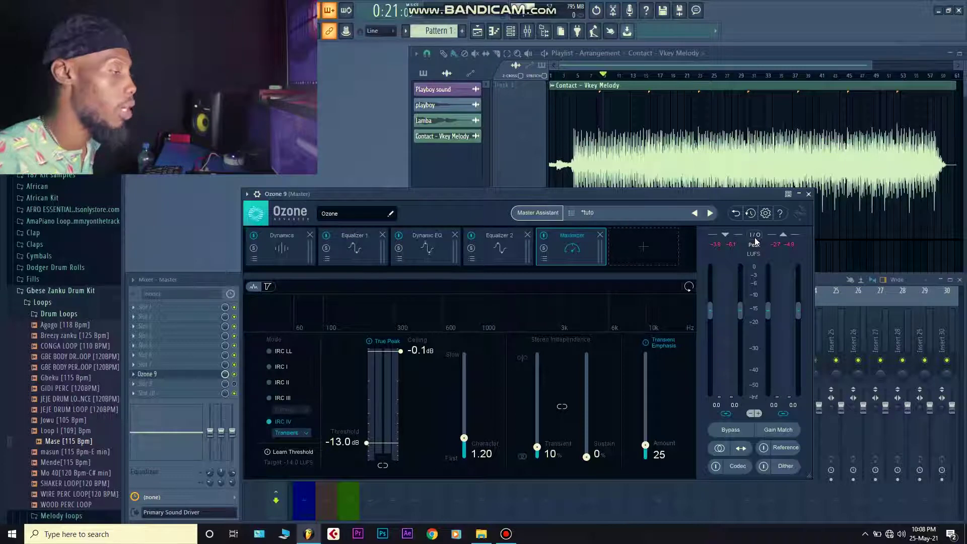
Reposition the Ozone 9 window and review the Maximizer's IRC IV styles, keeping Transient selected
{"action": "left_click_drag", "start_coordinate": [669, 199], "coordinate": [670, 194]}
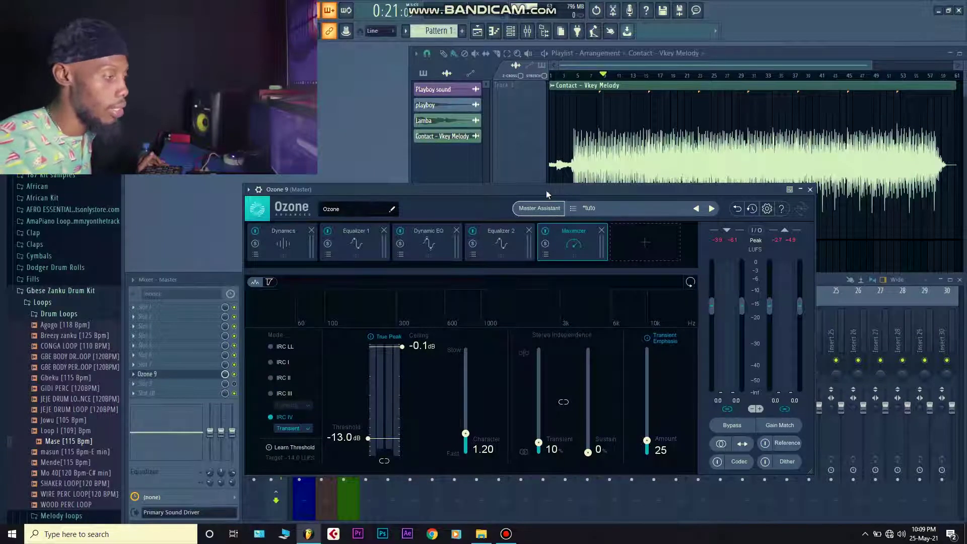
{"action": "left_click_drag", "start_coordinate": [547, 194], "coordinate": [550, 191]}
{"action": "left_click", "coordinate": [291, 425]}
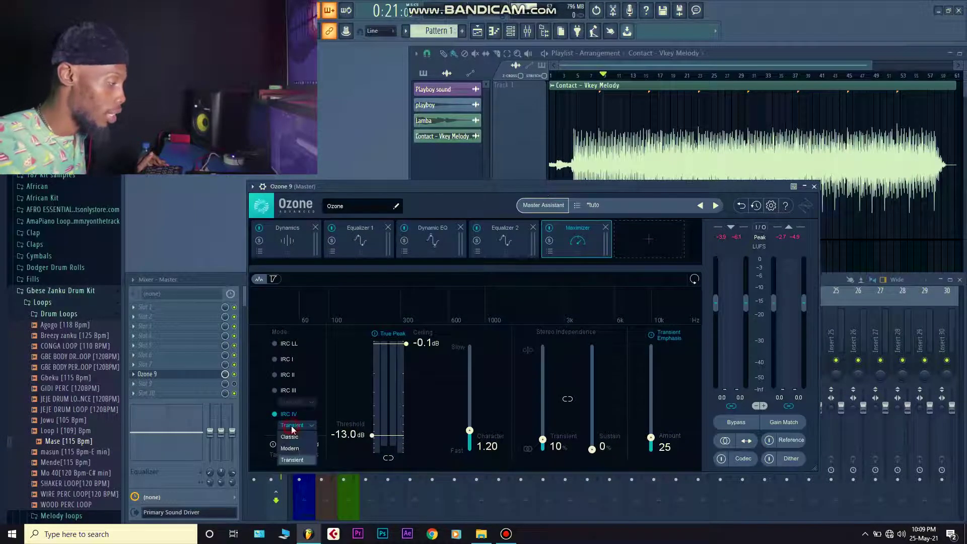
{"action": "left_click", "coordinate": [297, 424]}
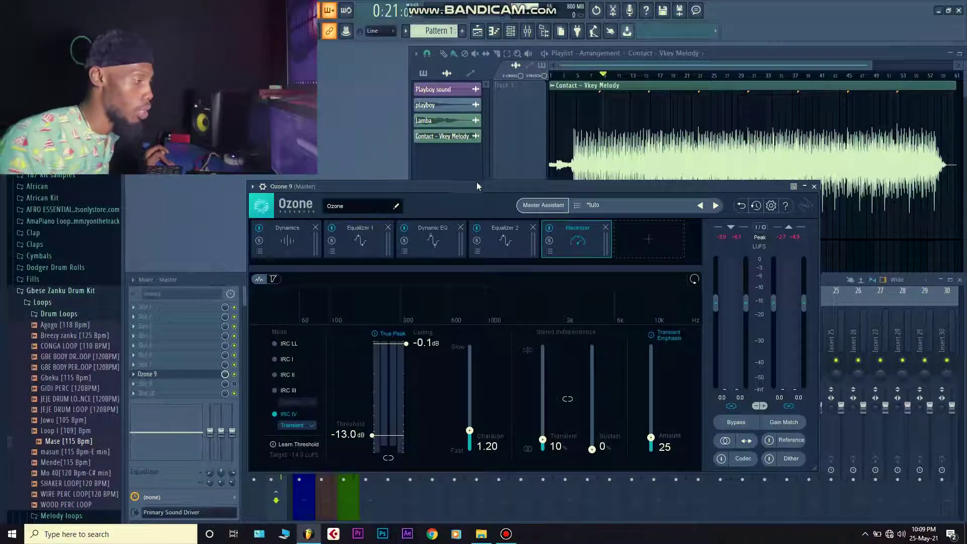
{"action": "left_click_drag", "start_coordinate": [473, 186], "coordinate": [463, 187]}
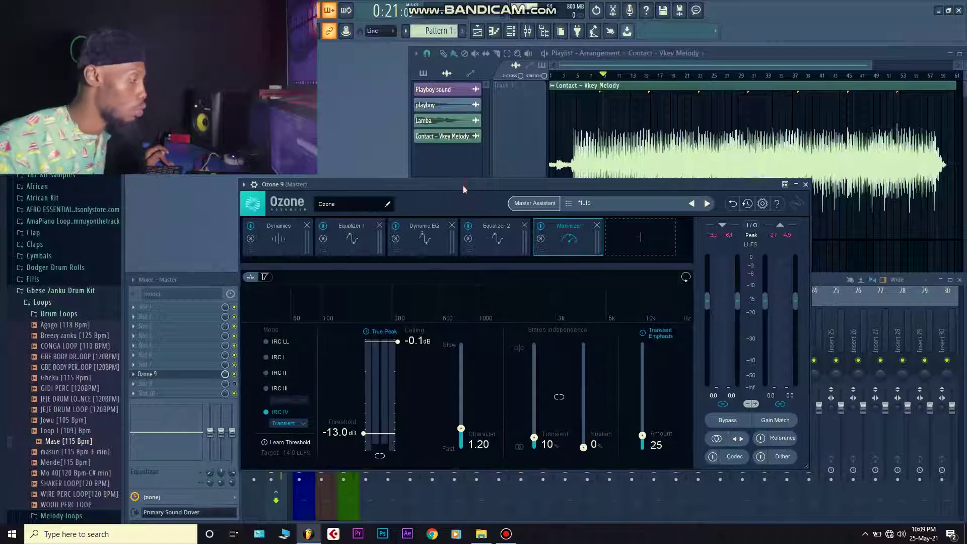
Load FabFilter Pro-L 2 into slot 9 of the Master channel, view its limiting styles and hide its window
{"action": "left_click", "coordinate": [150, 384]}
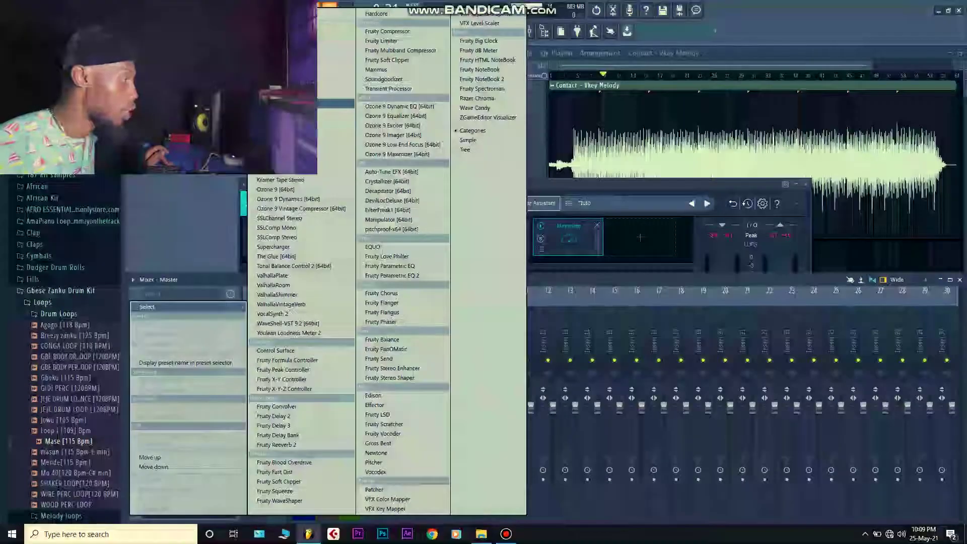
{"action": "left_click", "coordinate": [334, 113]}
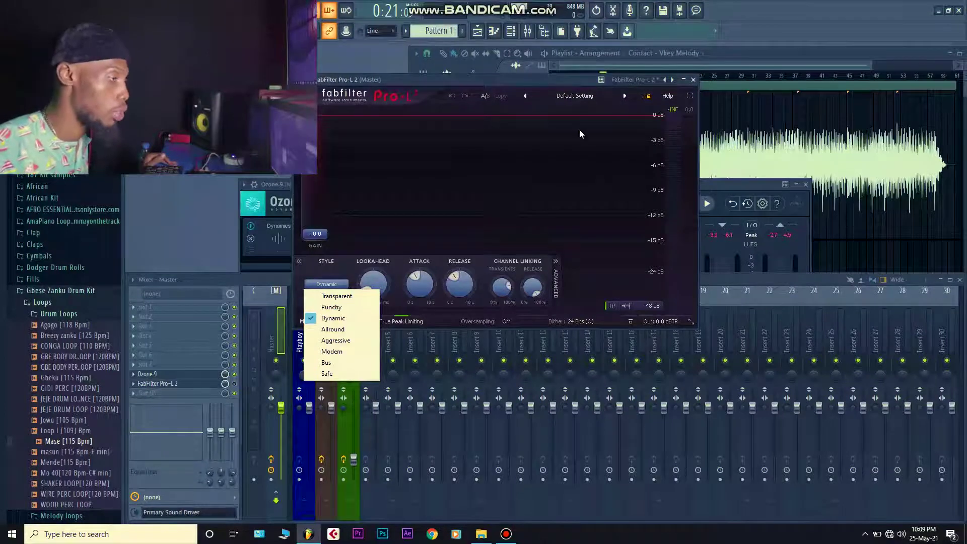
{"action": "left_click", "coordinate": [683, 81]}
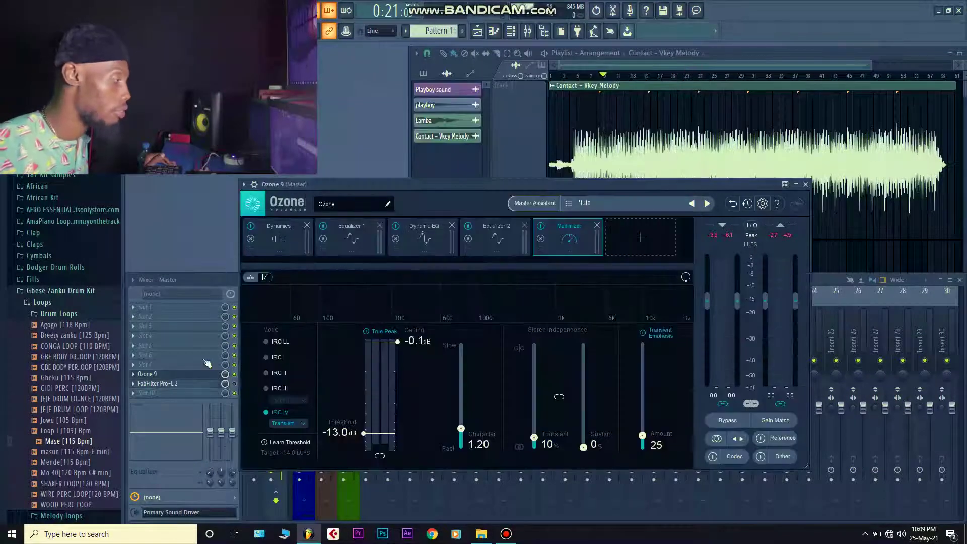
Remove FabFilter Pro-L 2 from slot 9 of the Master channel
{"action": "left_click", "coordinate": [136, 384]}
{"action": "mouse_move", "coordinate": [149, 307]}
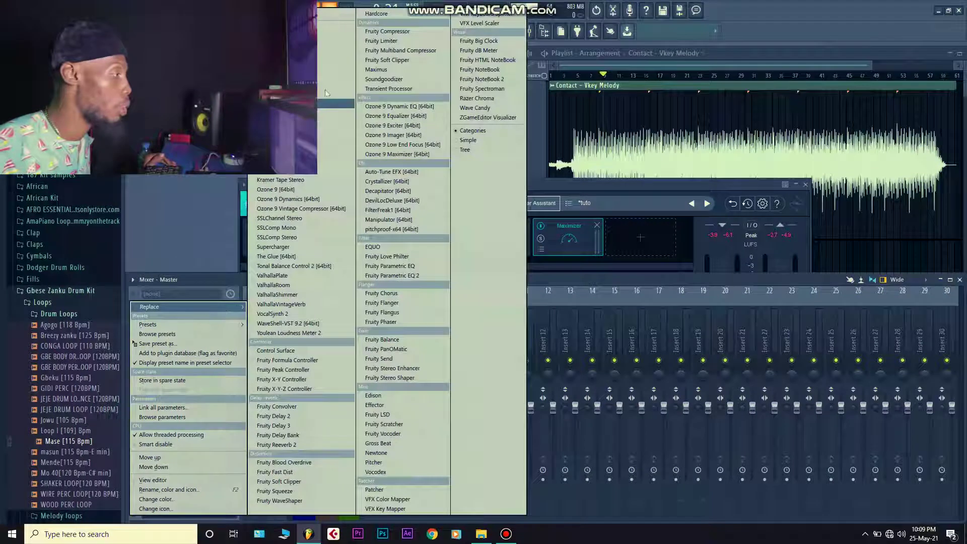
{"action": "left_click", "coordinate": [274, 189]}
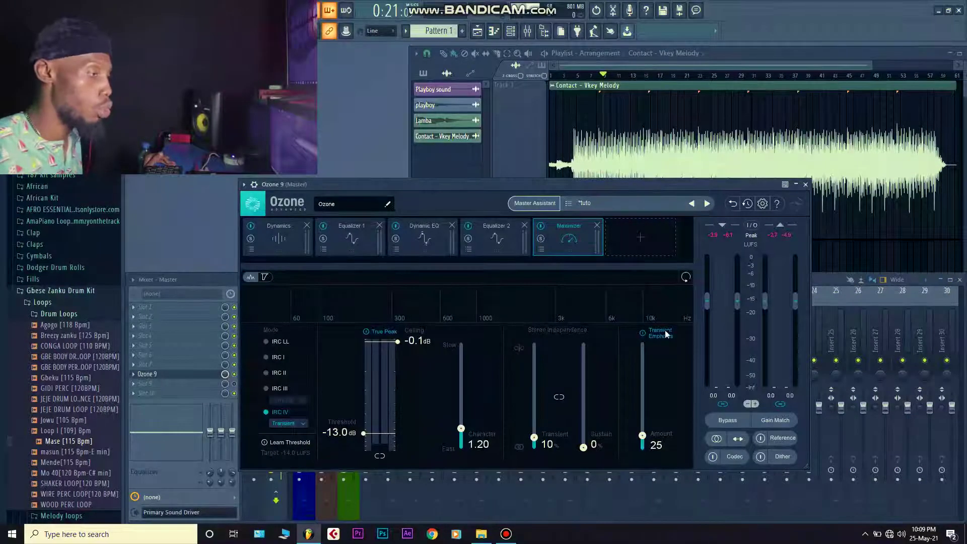
Review the modules that can be added to the Ozone 9 chain, close the list without adding one and reposition the window
{"action": "left_click", "coordinate": [637, 247]}
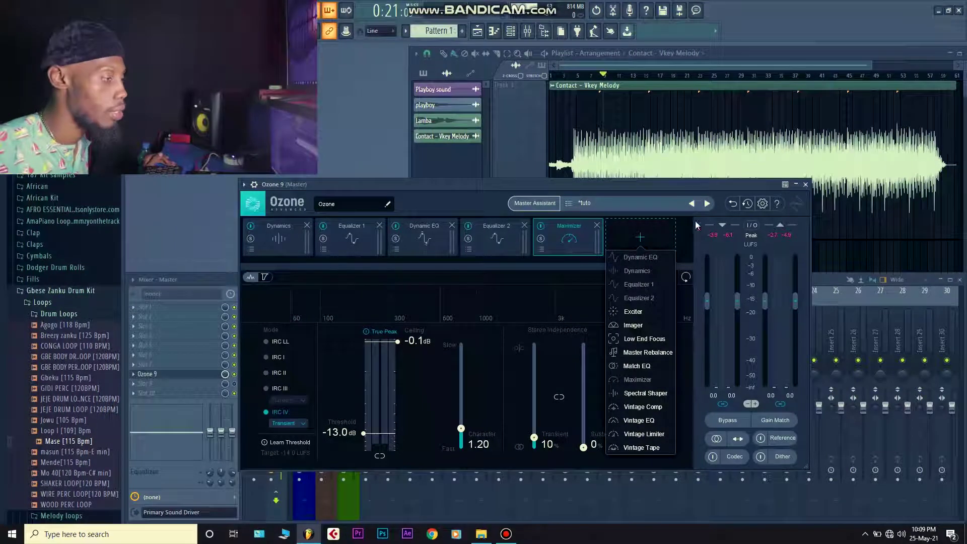
{"action": "left_click_drag", "start_coordinate": [597, 189], "coordinate": [582, 177]}
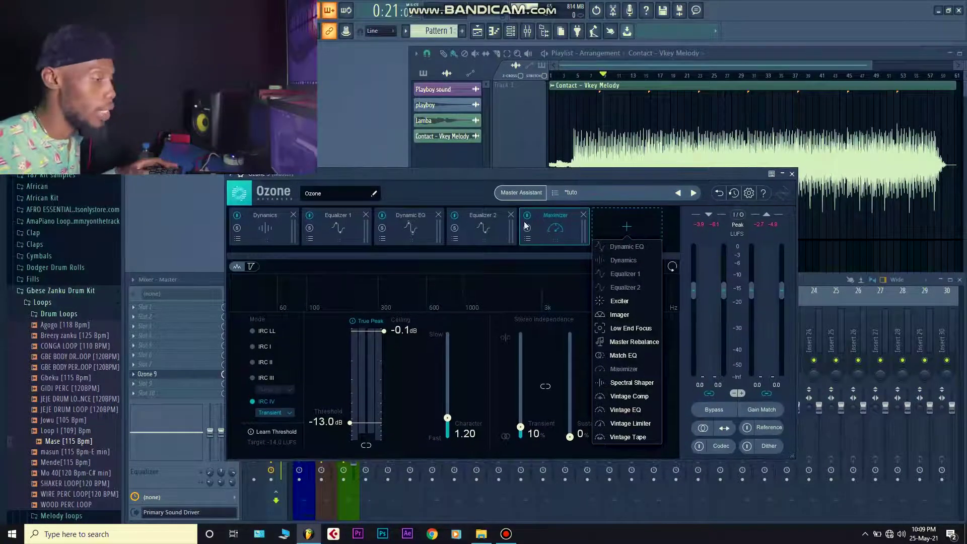
{"action": "left_click", "coordinate": [568, 230]}
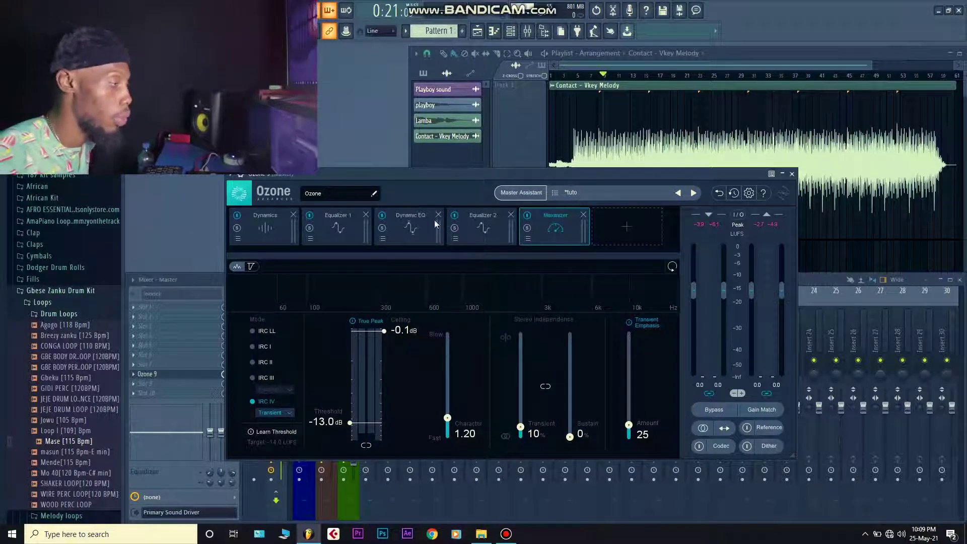
{"action": "left_click_drag", "start_coordinate": [462, 174], "coordinate": [478, 170]}
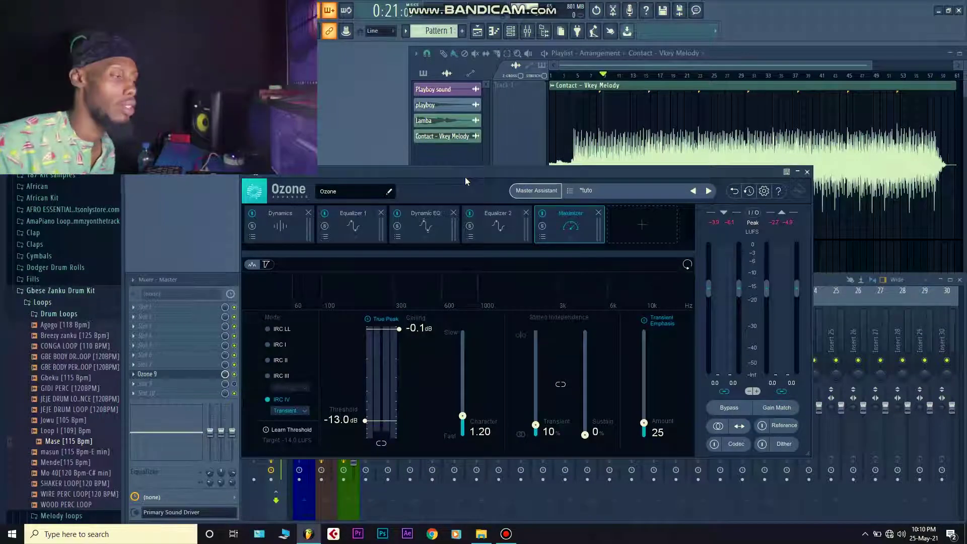
{"action": "left_click_drag", "start_coordinate": [467, 172], "coordinate": [475, 170]}
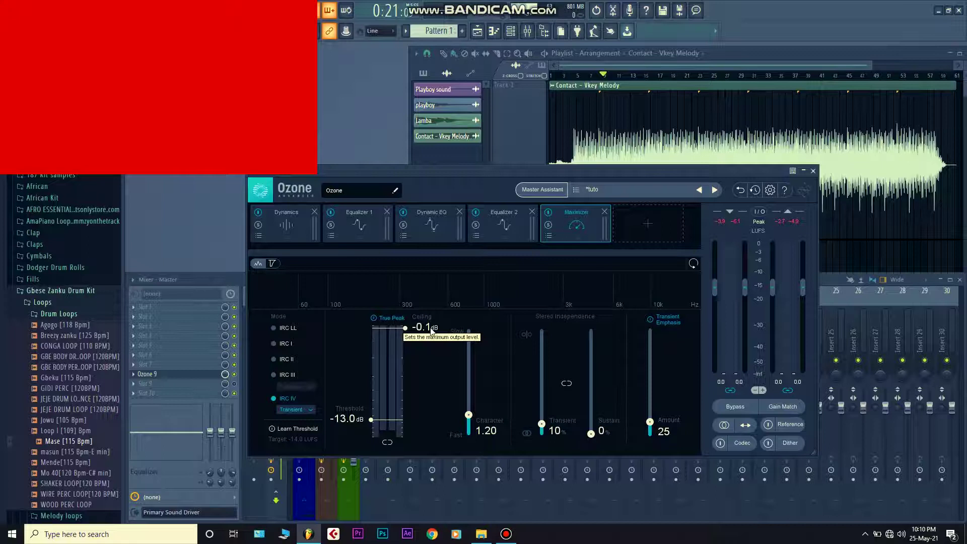
Raise the Maximizer's threshold to 0.0 dB and start playback of the track
{"action": "mouse_move", "coordinate": [405, 328]}
{"action": "left_mouse_down"}
{"action": "mouse_move", "coordinate": [406, 347]}
{"action": "mouse_move", "coordinate": [405, 327]}
{"action": "left_mouse_up"}
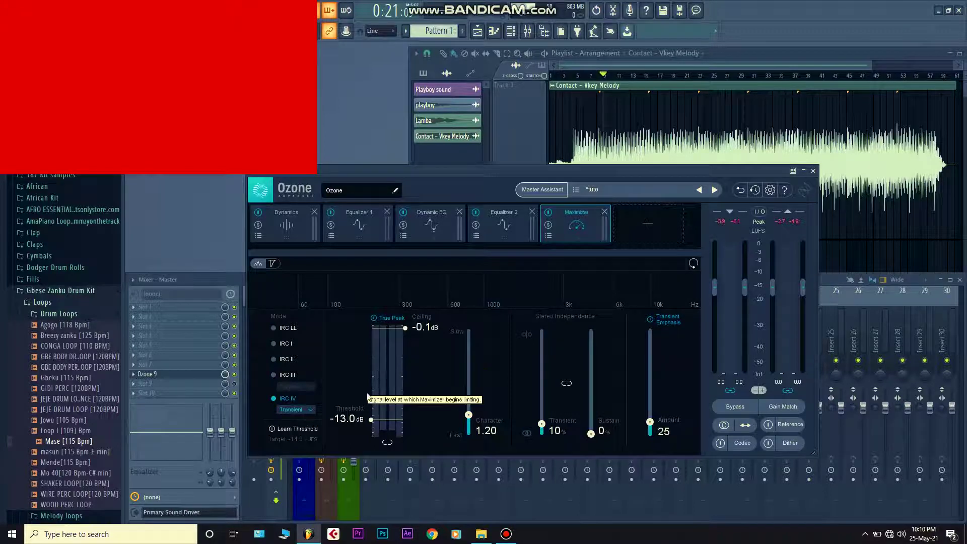
{"action": "left_click_drag", "start_coordinate": [373, 419], "coordinate": [379, 297]}
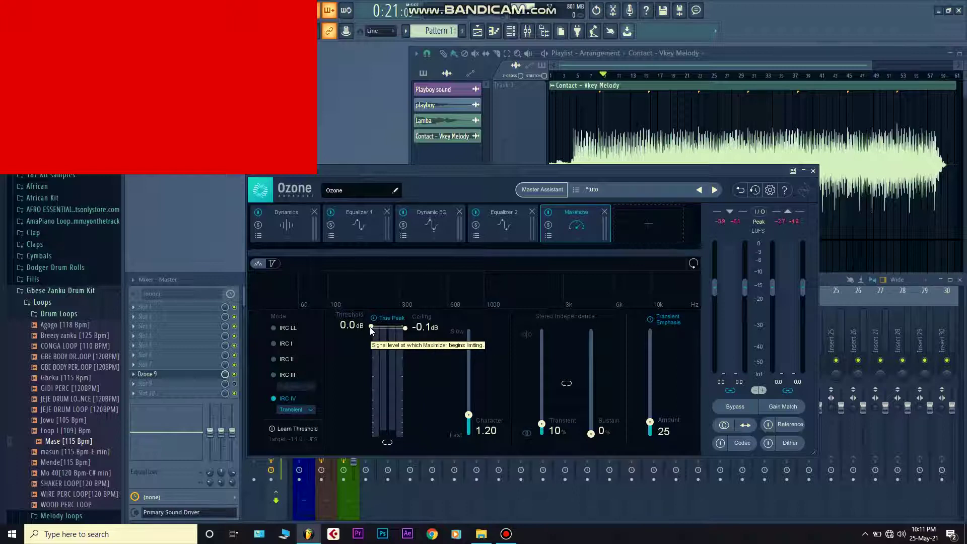
{"action": "key", "text": "space"}
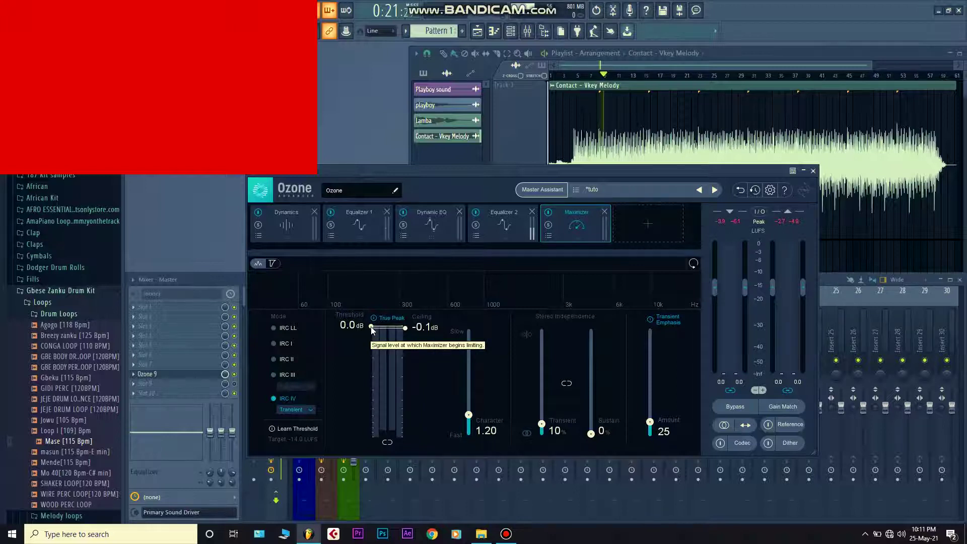
{"action": "left_click_drag", "start_coordinate": [371, 327], "coordinate": [371, 327]}
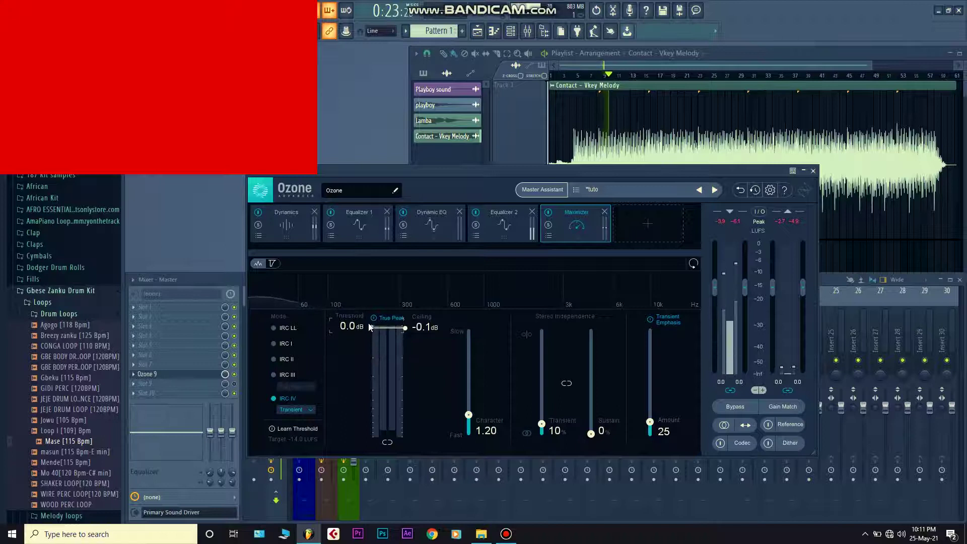
Inspect the Flat High-Pass settings of band 1 in Equalizer 2 and restart playback
{"action": "left_click", "coordinate": [505, 225]}
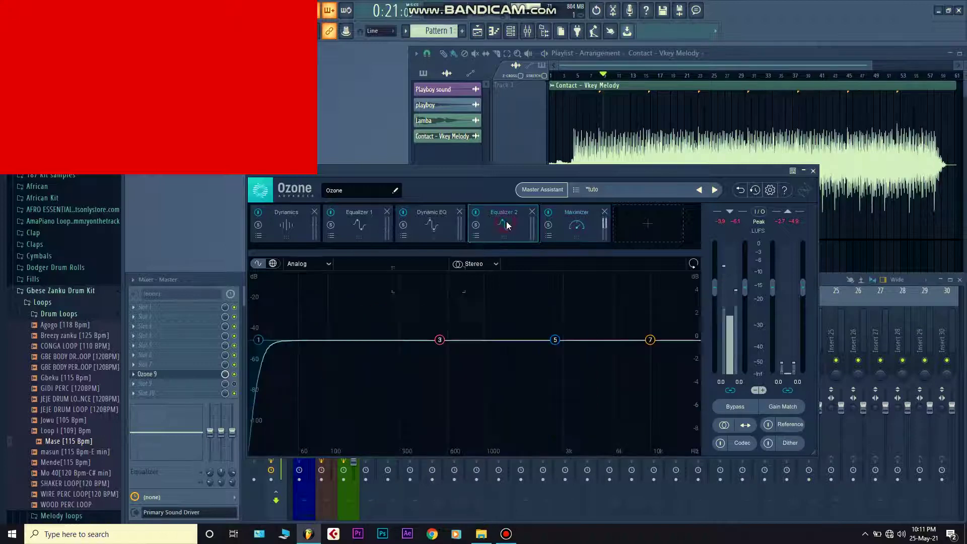
{"action": "left_click", "coordinate": [259, 340]}
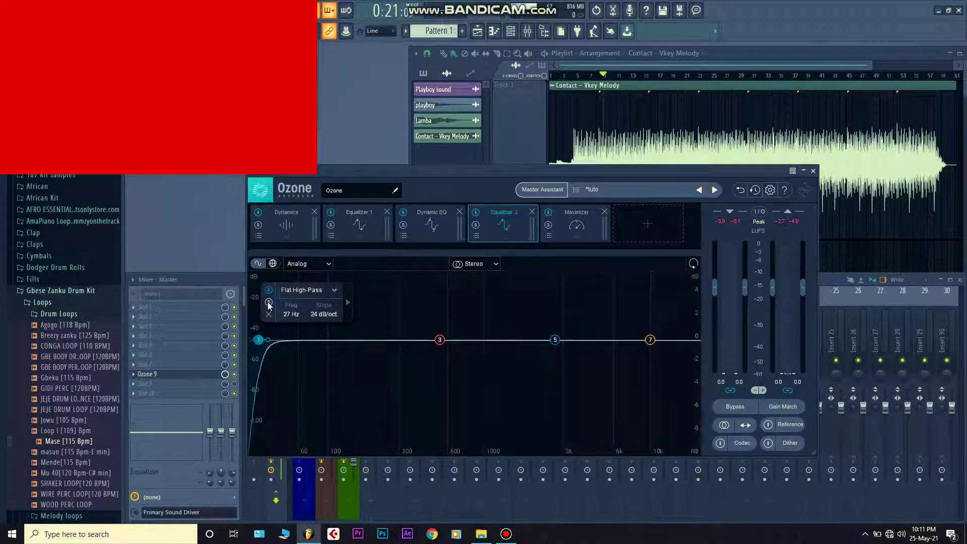
{"action": "key", "text": "space"}
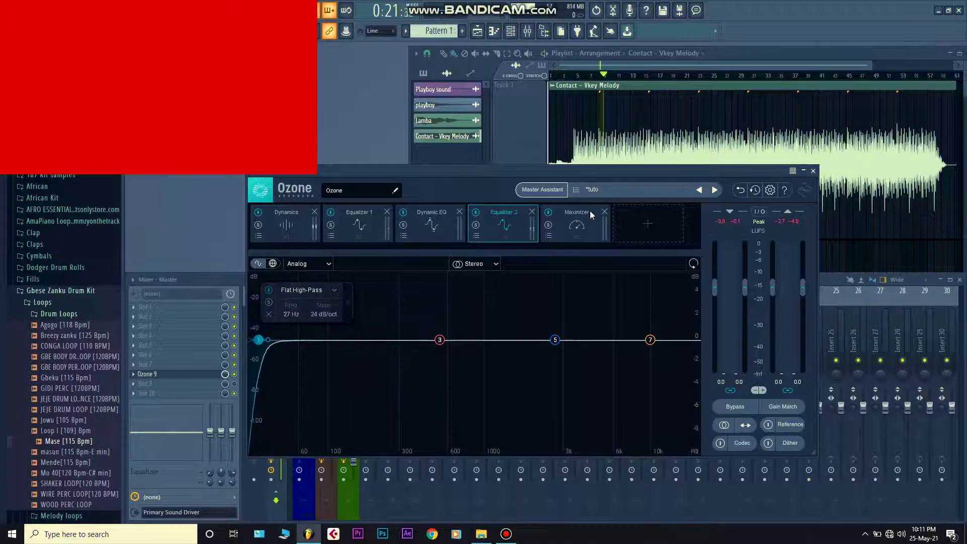
Set the Maximizer's threshold to -14.2 dB during playback, with its display switched to the gain reduction trace
{"action": "left_click", "coordinate": [578, 219]}
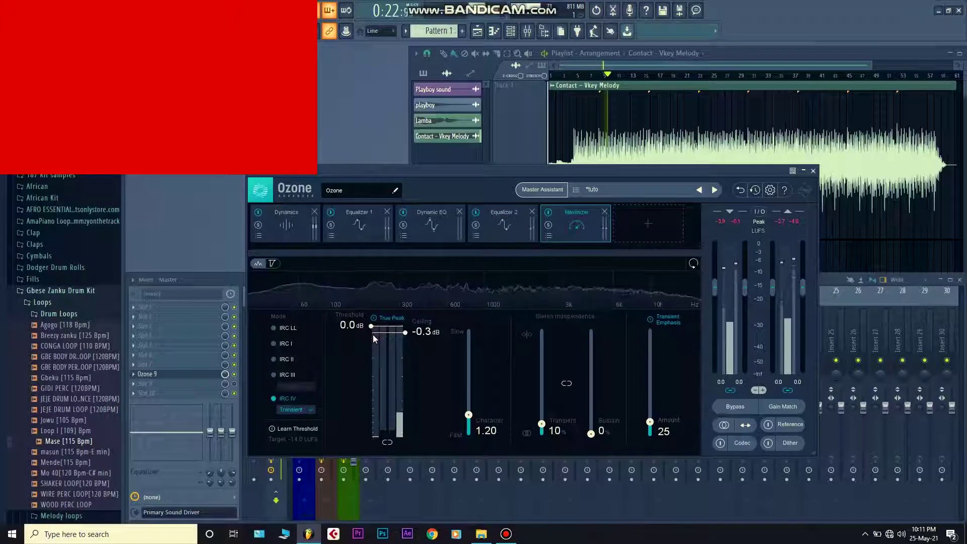
{"action": "left_click_drag", "start_coordinate": [373, 330], "coordinate": [371, 425]}
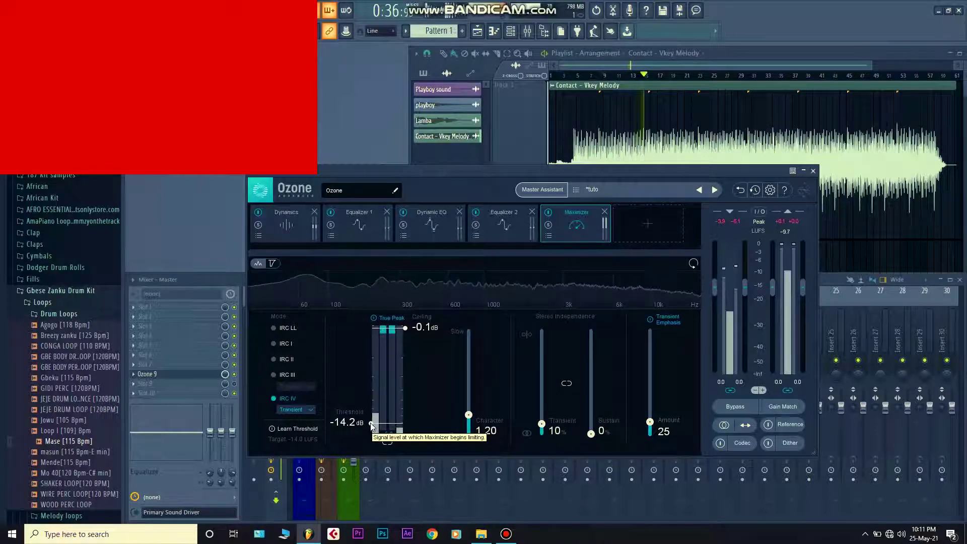
{"action": "left_click", "coordinate": [273, 264]}
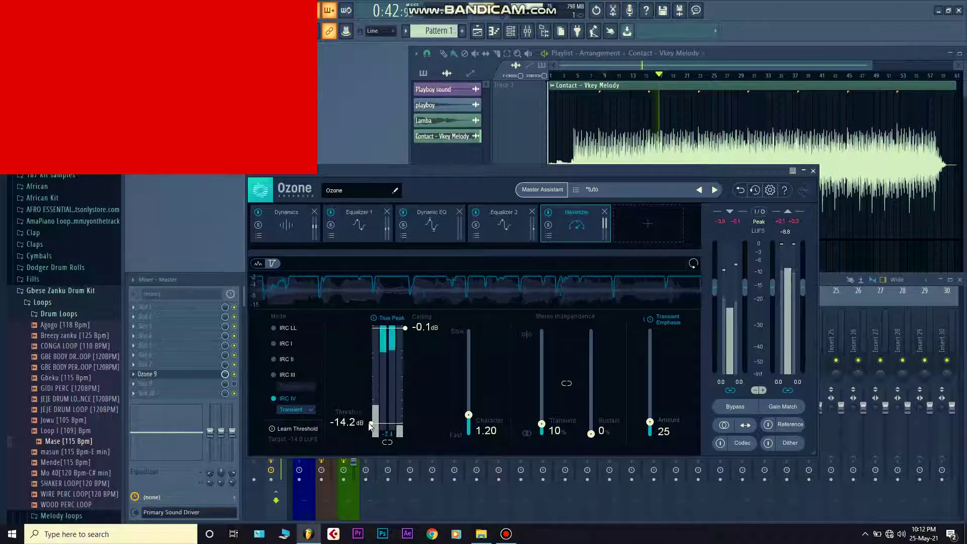
{"action": "left_click_drag", "start_coordinate": [371, 425], "coordinate": [371, 424]}
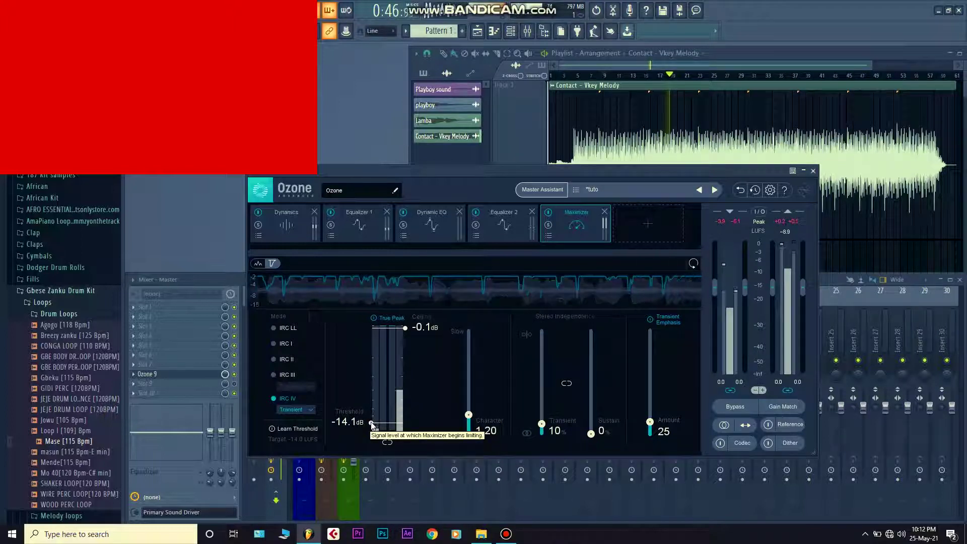
{"action": "left_click_drag", "start_coordinate": [371, 424], "coordinate": [372, 427]}
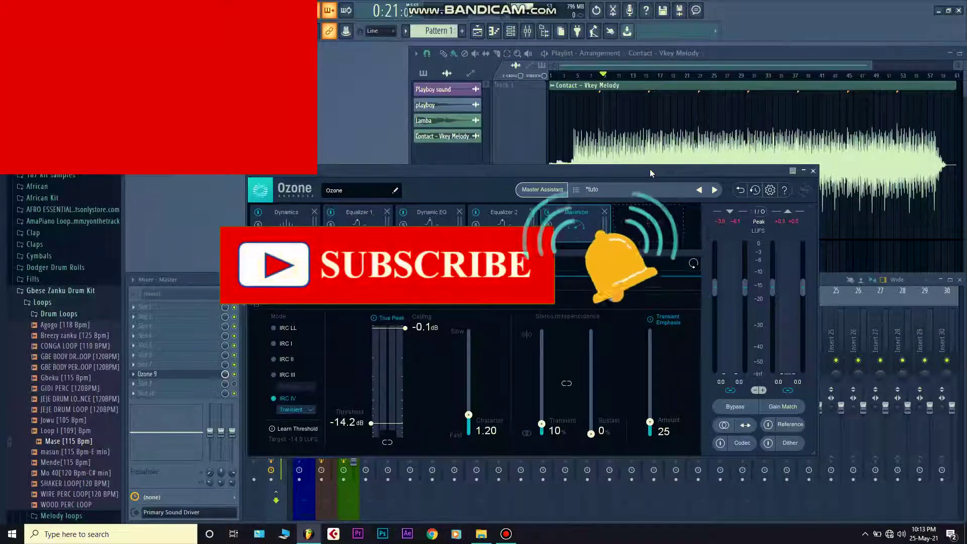
{"action": "left_click_drag", "start_coordinate": [648, 172], "coordinate": [635, 177]}
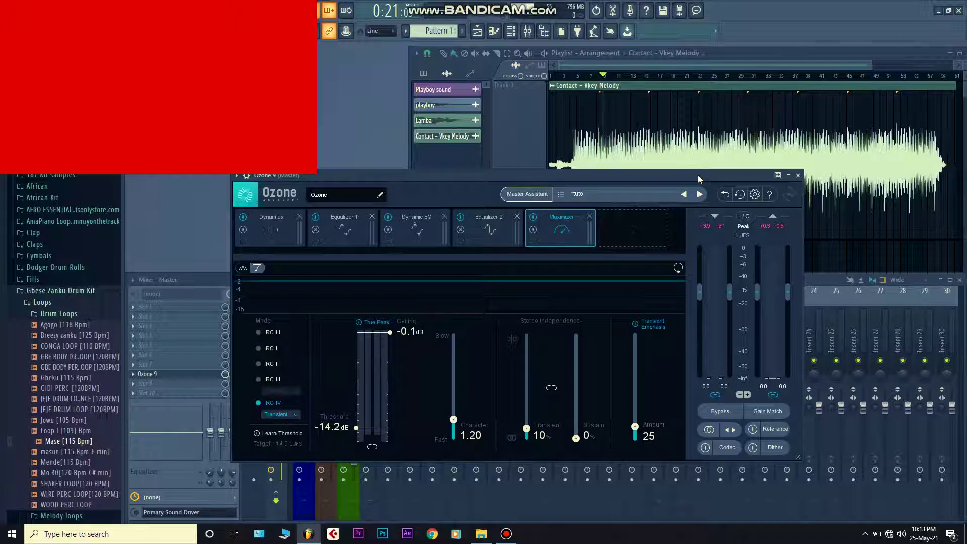
{"action": "left_click_drag", "start_coordinate": [687, 175], "coordinate": [677, 177]}
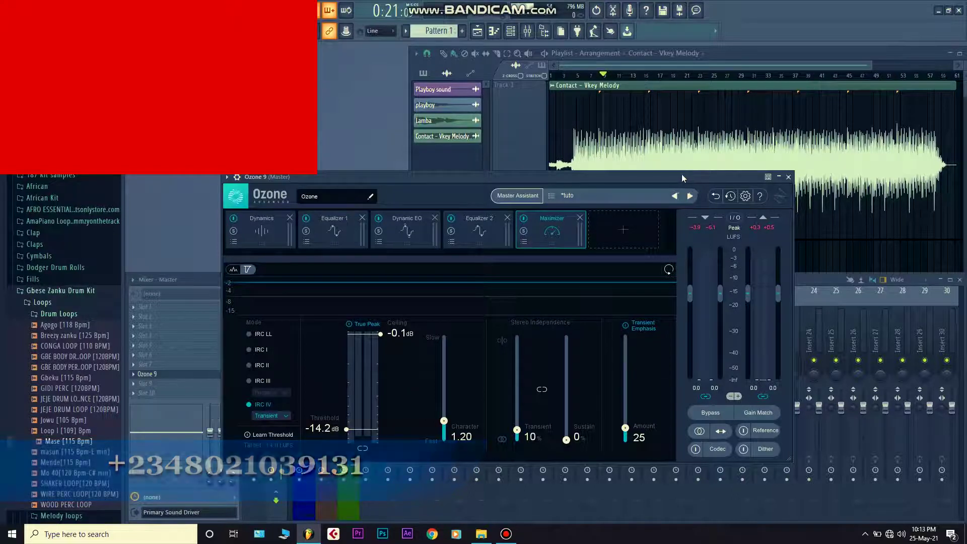
{"action": "left_click", "coordinate": [677, 177]}
{"action": "left_click_drag", "start_coordinate": [677, 178], "coordinate": [651, 179]}
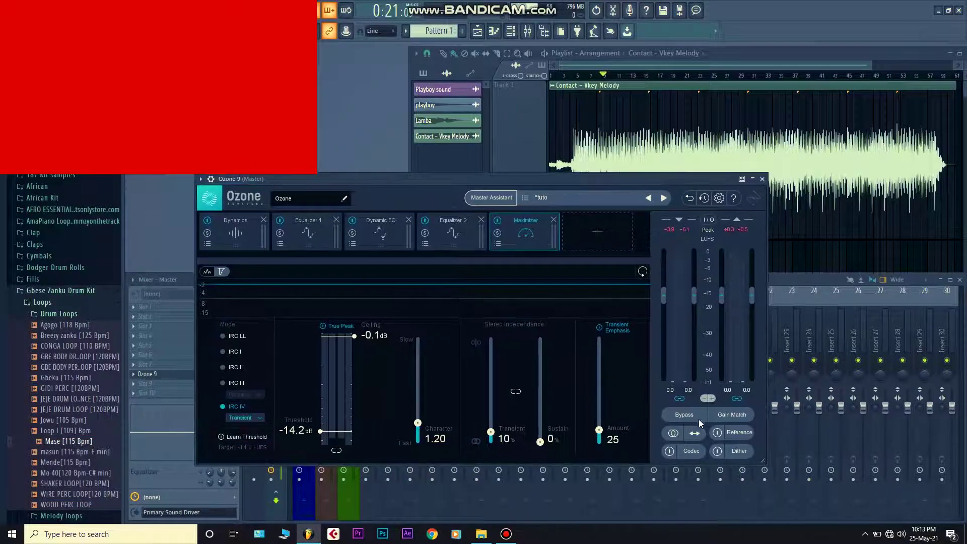
Close the Ozone 9 window and compare the playing track with Ozone 9 bypassed and active on the Master channel, leaving it active
{"action": "left_click", "coordinate": [762, 179]}
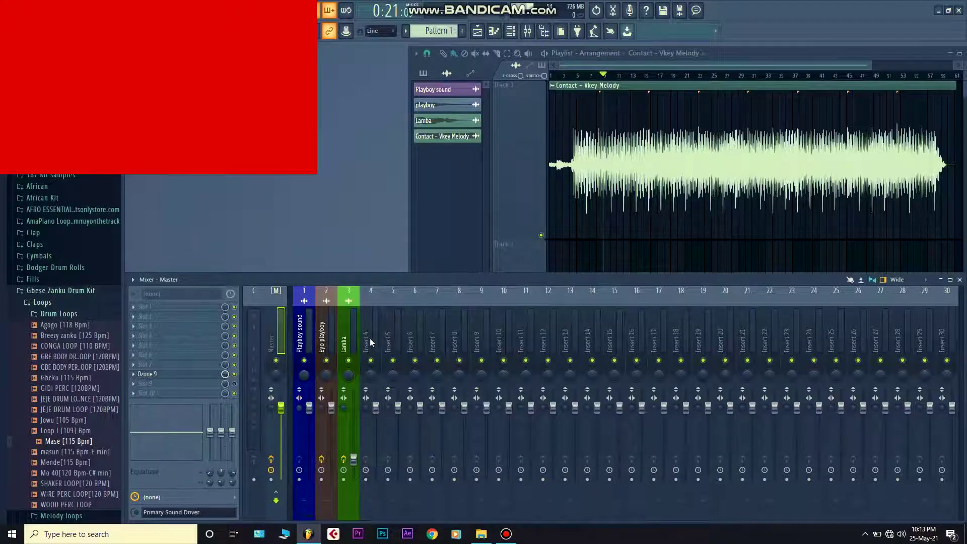
{"action": "left_click", "coordinate": [234, 373]}
{"action": "key", "text": "space"}
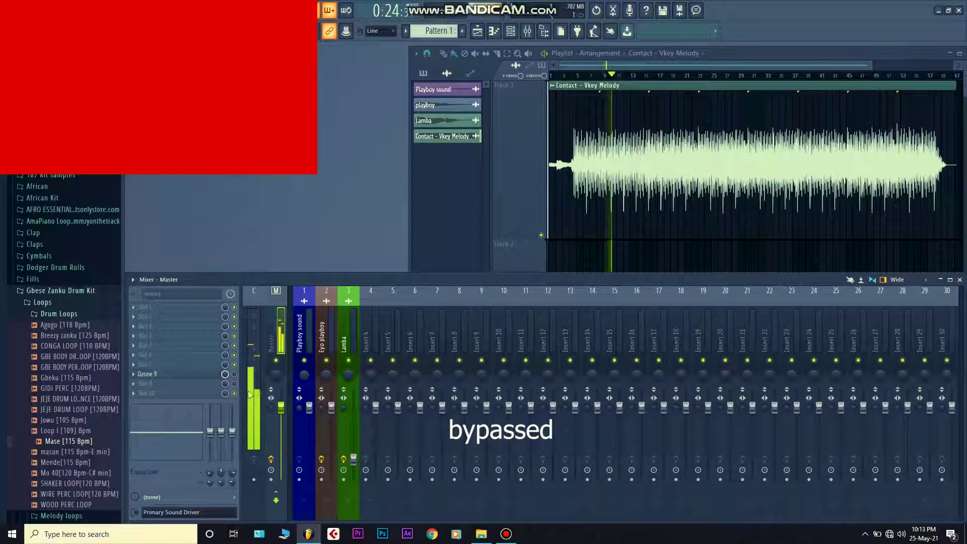
{"action": "left_click", "coordinate": [234, 373]}
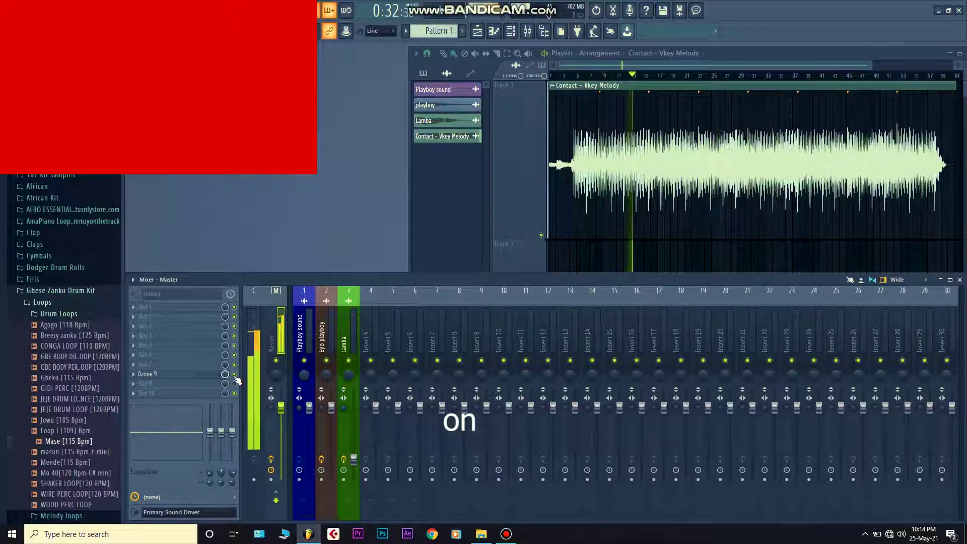
{"action": "left_click", "coordinate": [234, 375]}
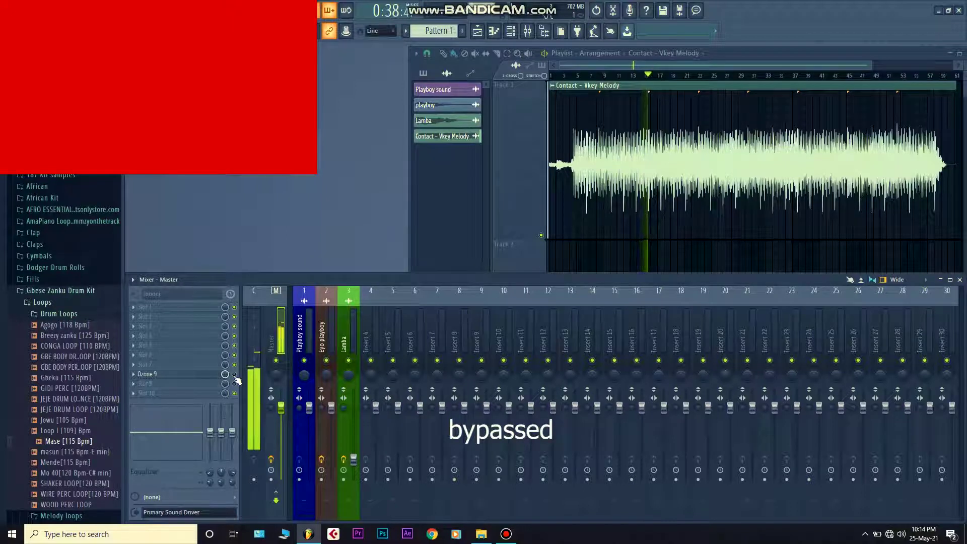
{"action": "left_click", "coordinate": [235, 375]}
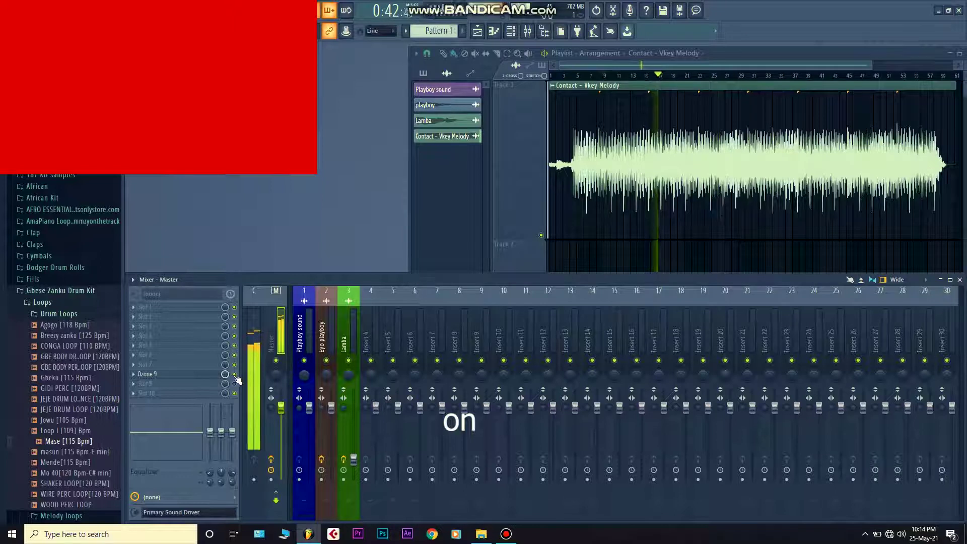
{"action": "key", "text": "space"}
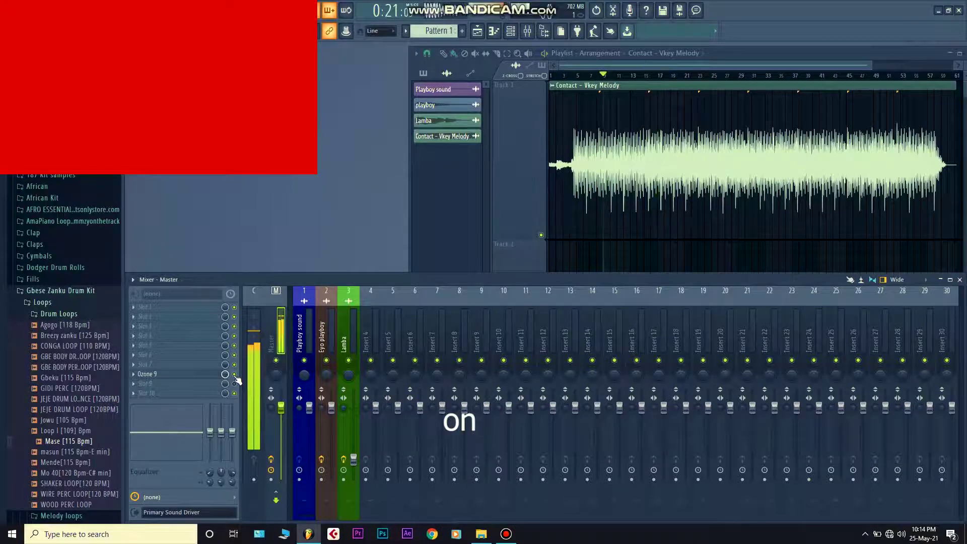